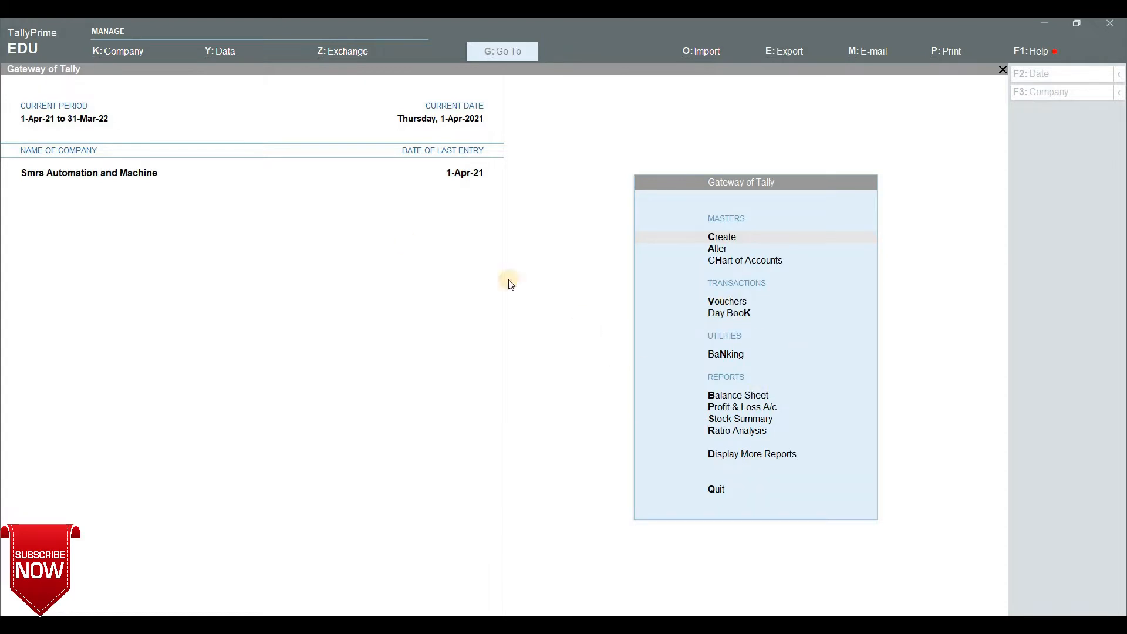
left_click(741, 320)
key("Escape")
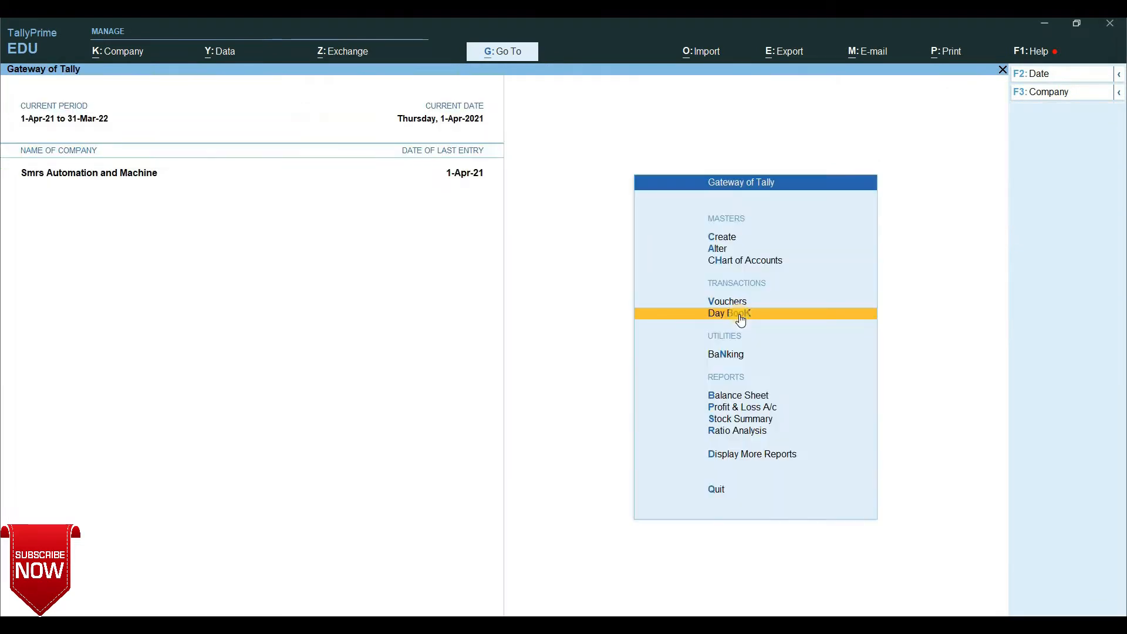
key("Up")
key("Up")
key("Up")
key("Up")
key("Up")
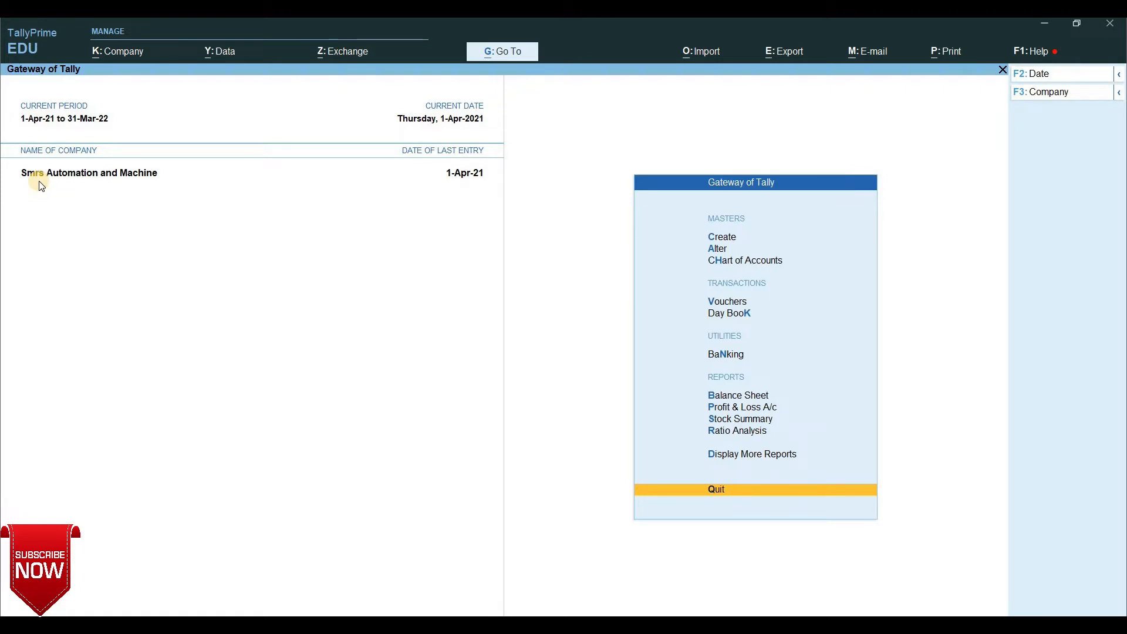
key("Up")
key("Up")
key("Up")
key("Up")
key("Up")
key("Up")
key("Up")
key("Up")
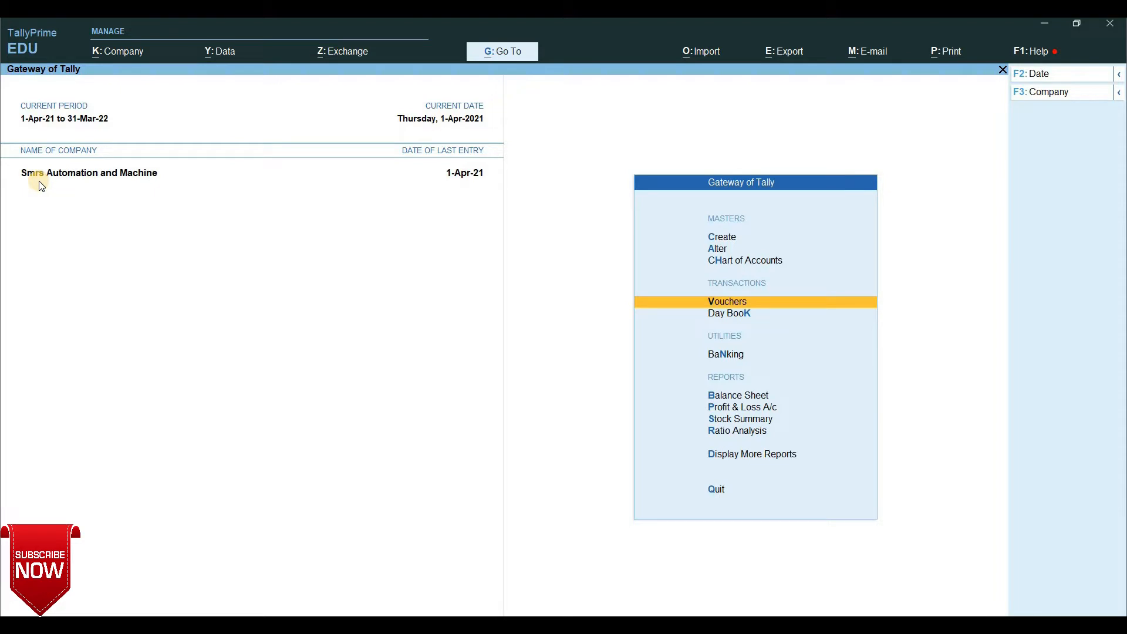
- Go to the Outstandings reports within the Statements of Accounts
key("Down")
key("Down")
key("Down")
key("Down")
key("Down")
key("Down")
key("Down")
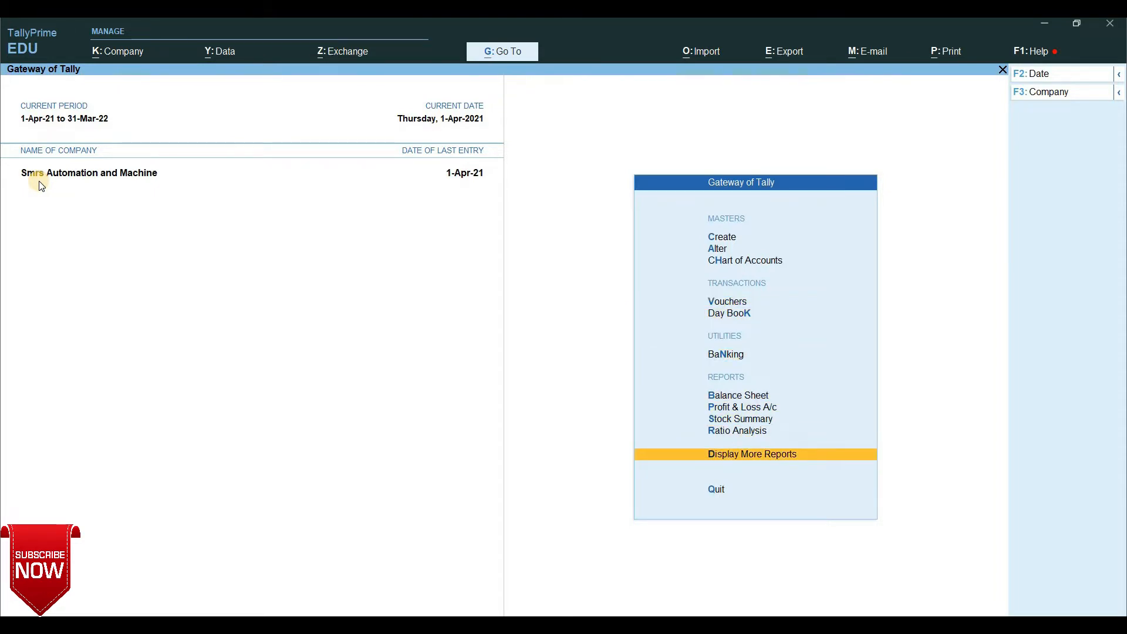
key("Return")
key("Down")
key("Down")
key("Down")
key("Down")
key("Down")
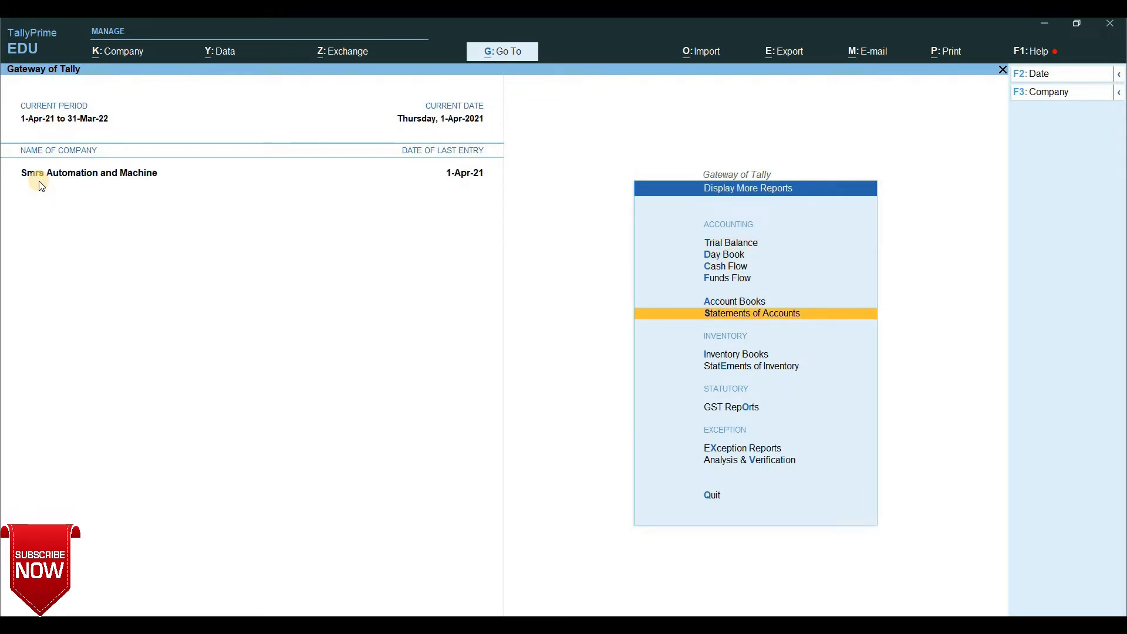
key("Return")
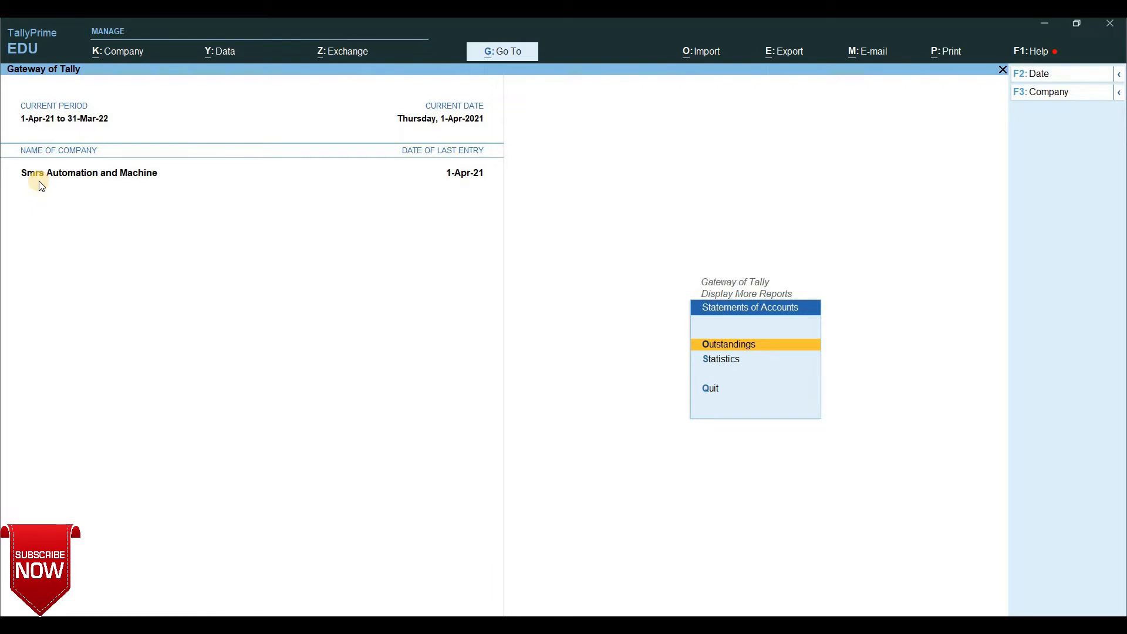
key("Return")
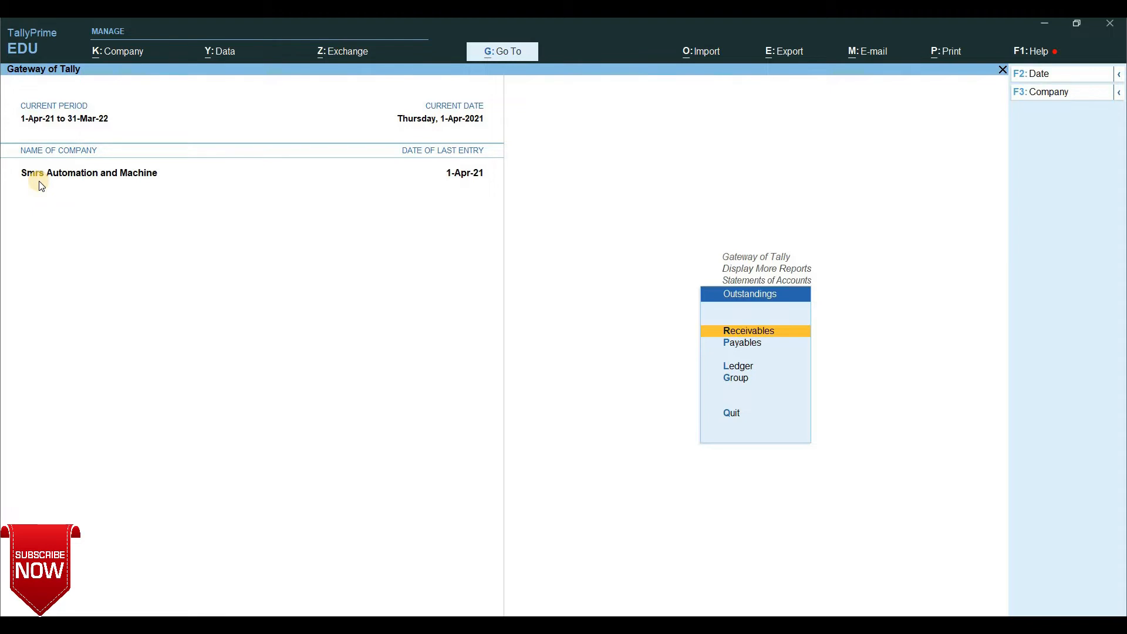
- View the outstanding Payables report, select the Samar Electricial Automation bill, and close the report
key("Down")
key("Up")
key("Down")
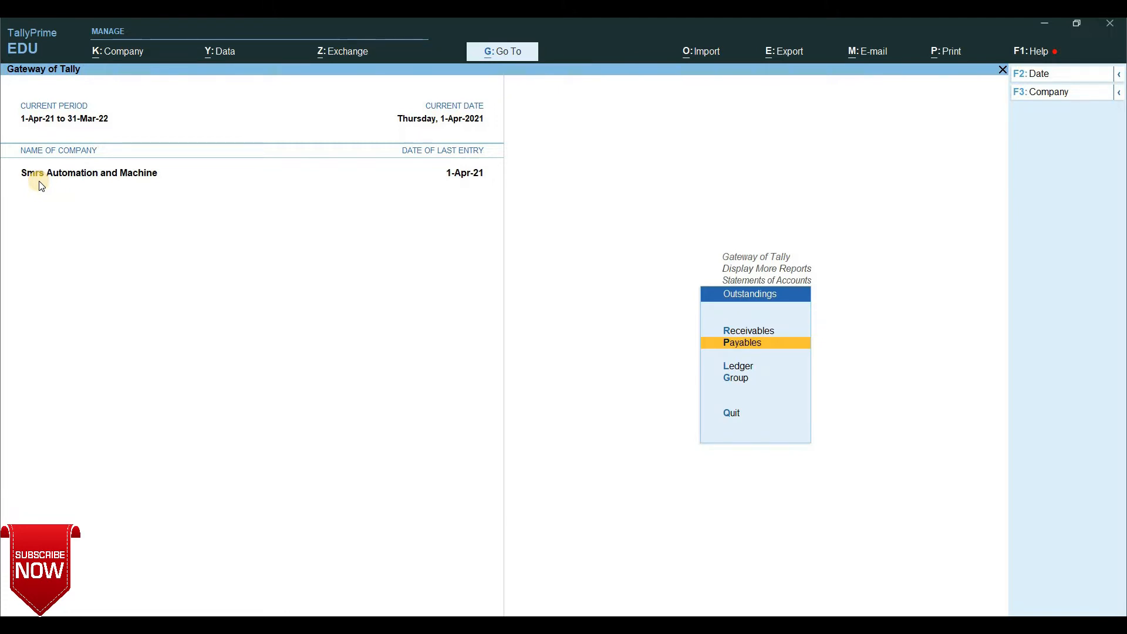
key("Up")
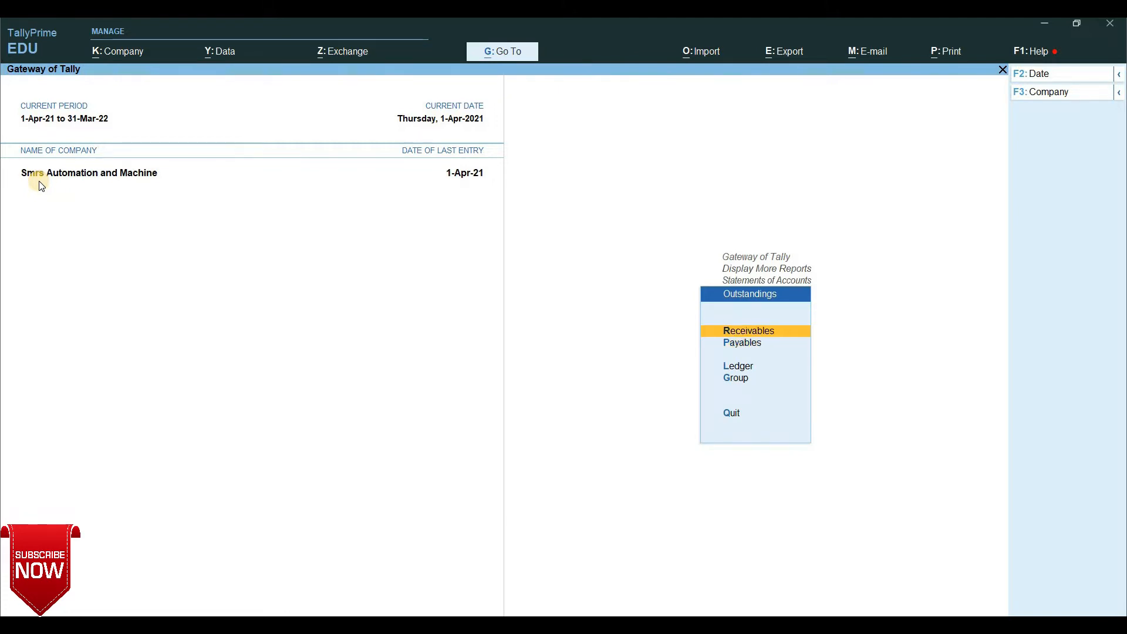
key("Down")
key("Return")
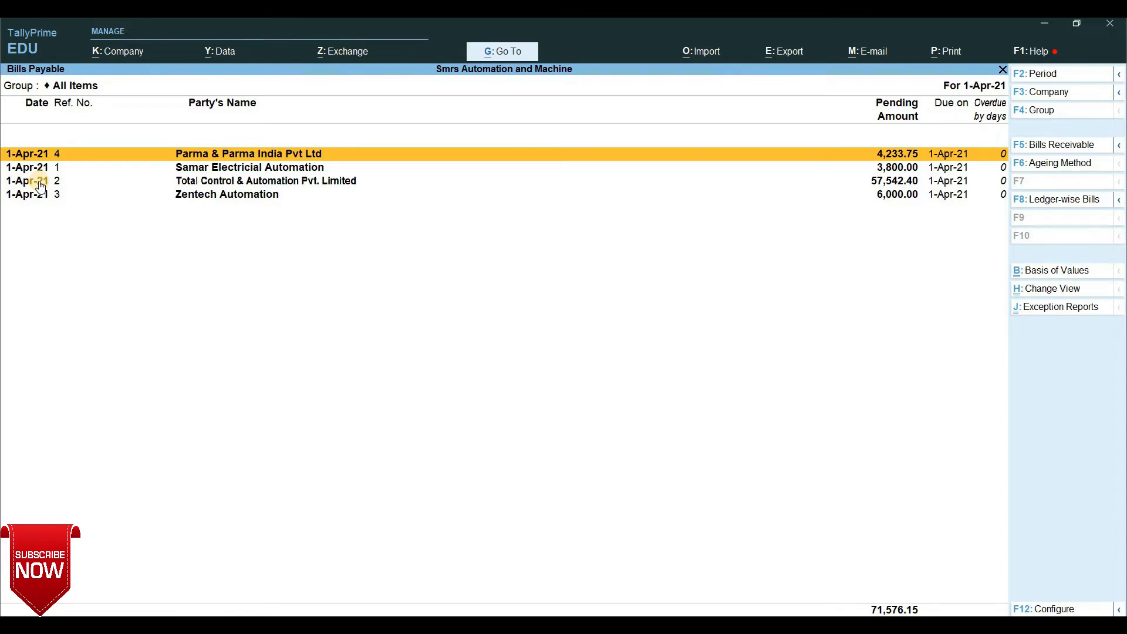
key("Down")
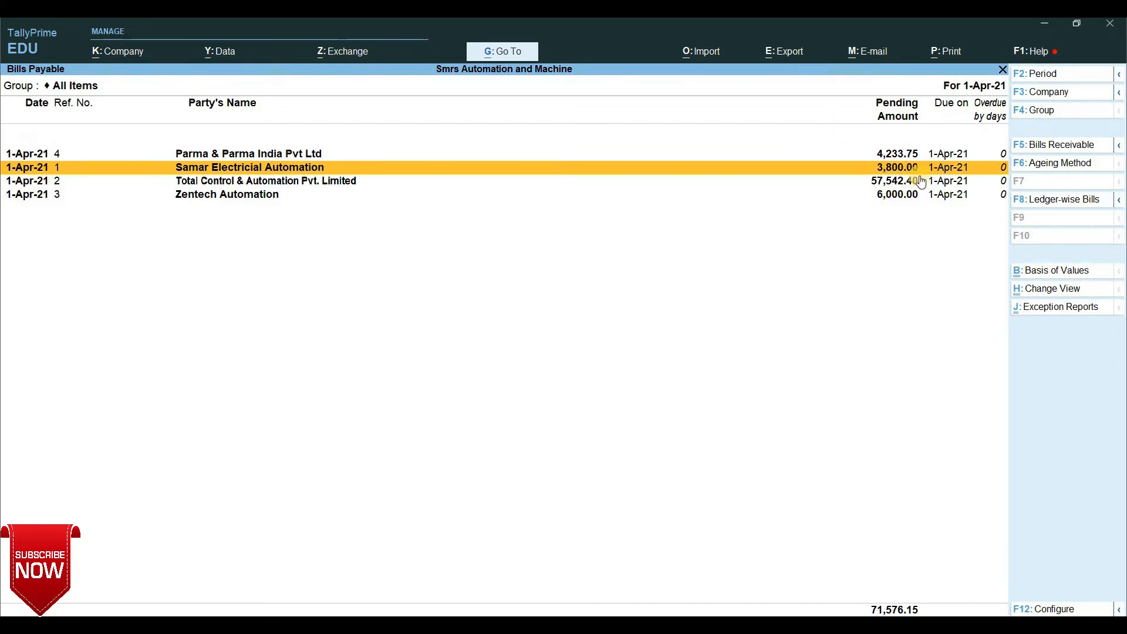
key("Escape")
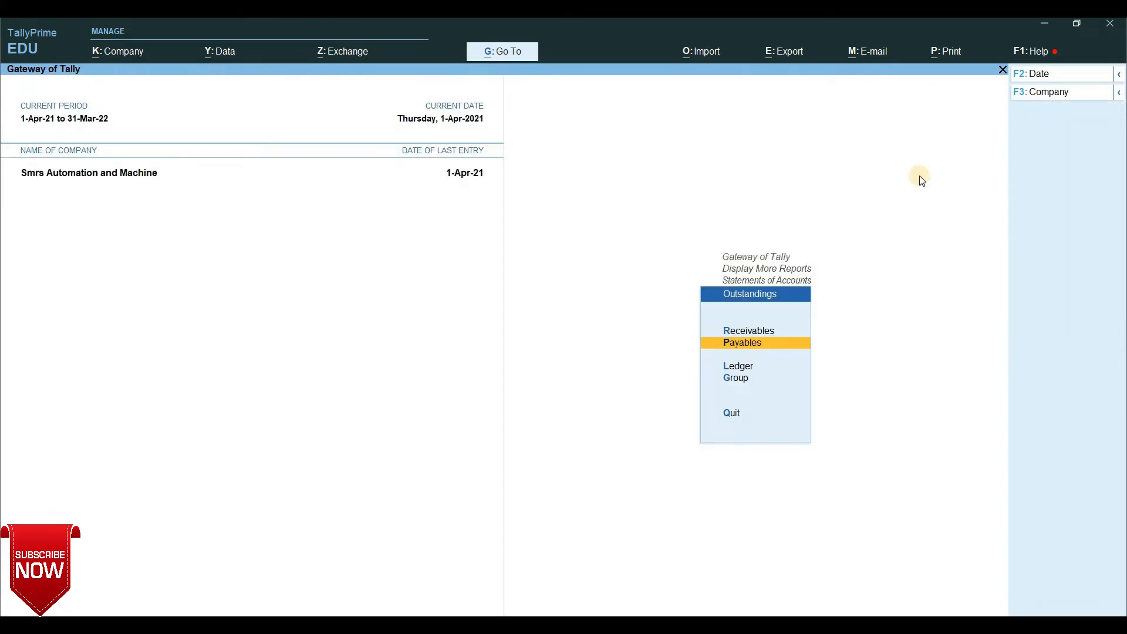
- View the outstanding Receivables report for all parties and close it
key("Up")
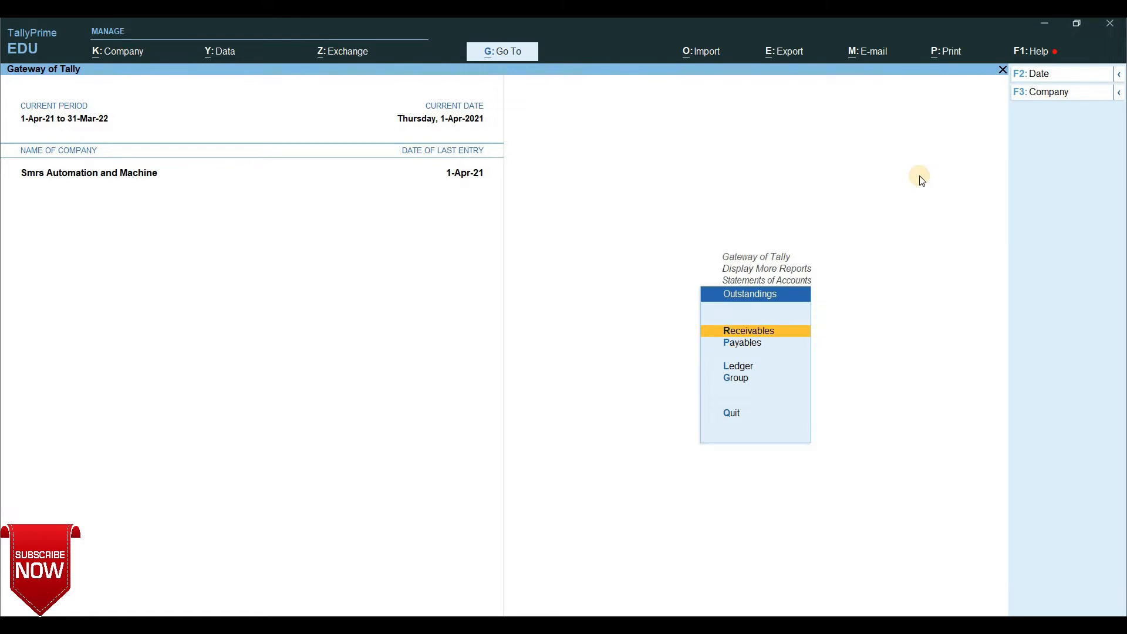
key("Return")
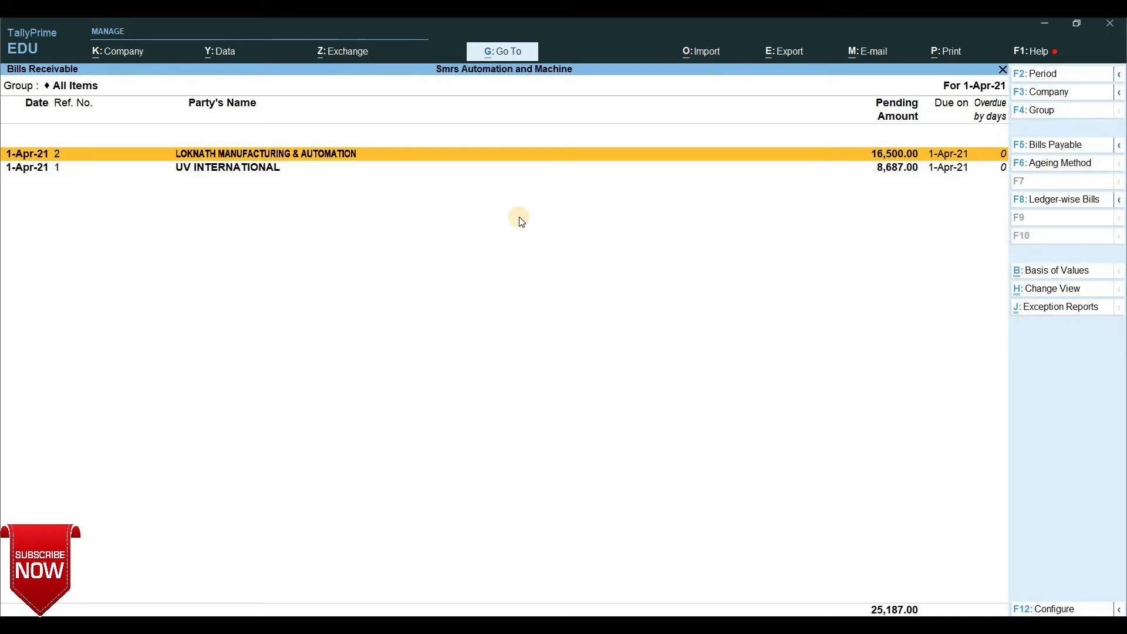
key("Escape")
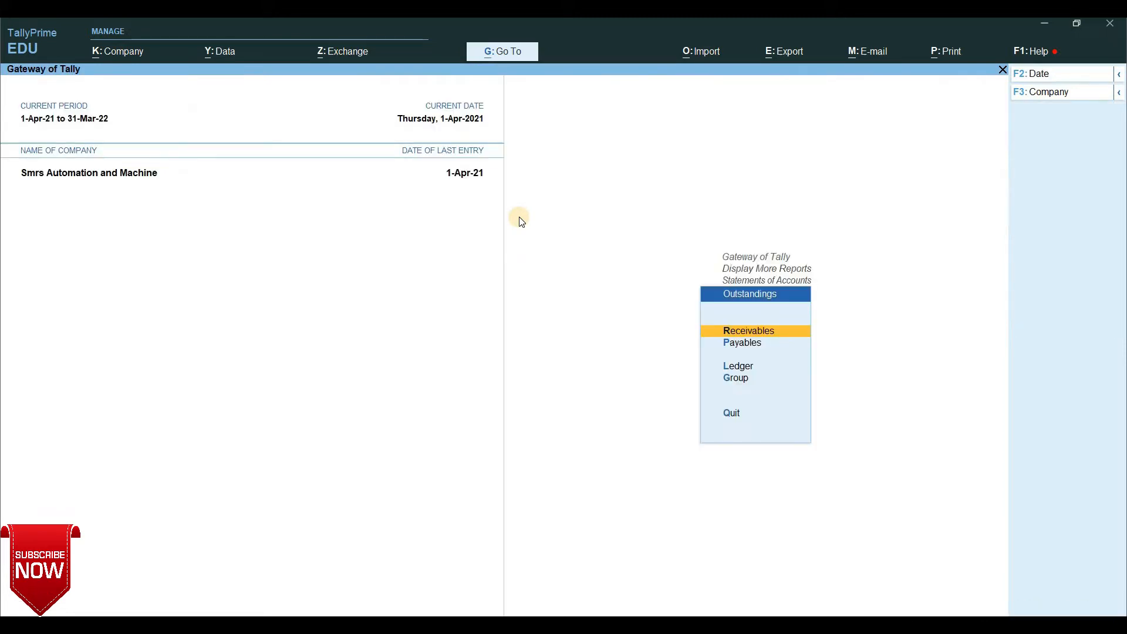
key("Escape")
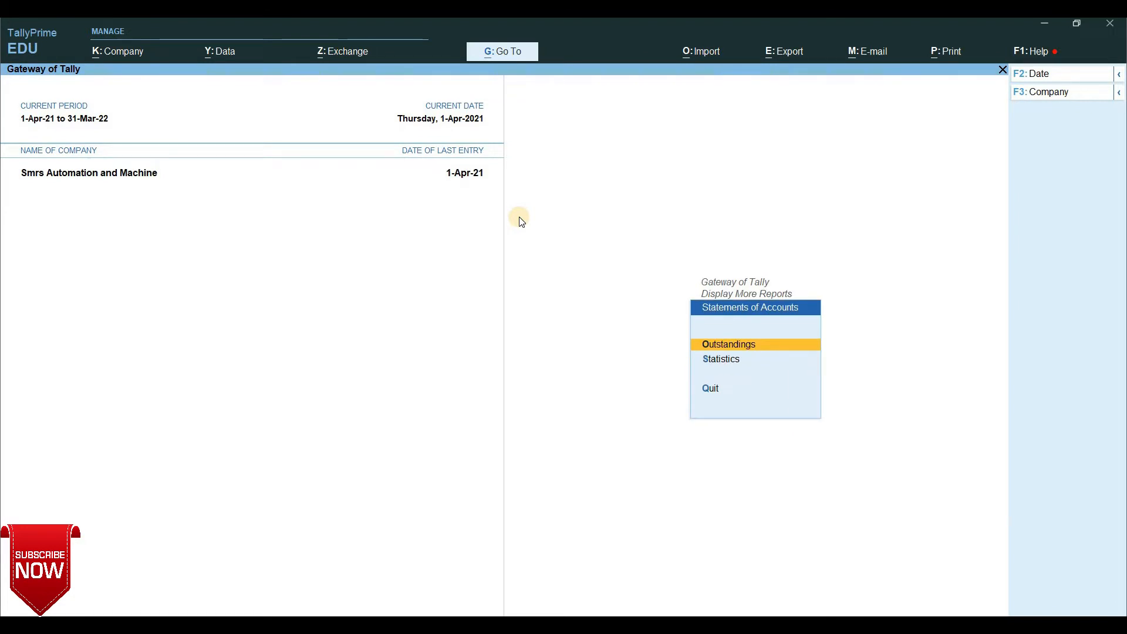
- Compare the pending bills in the outstanding Payables report with those in the Receivables report
key("Return")
key("Down")
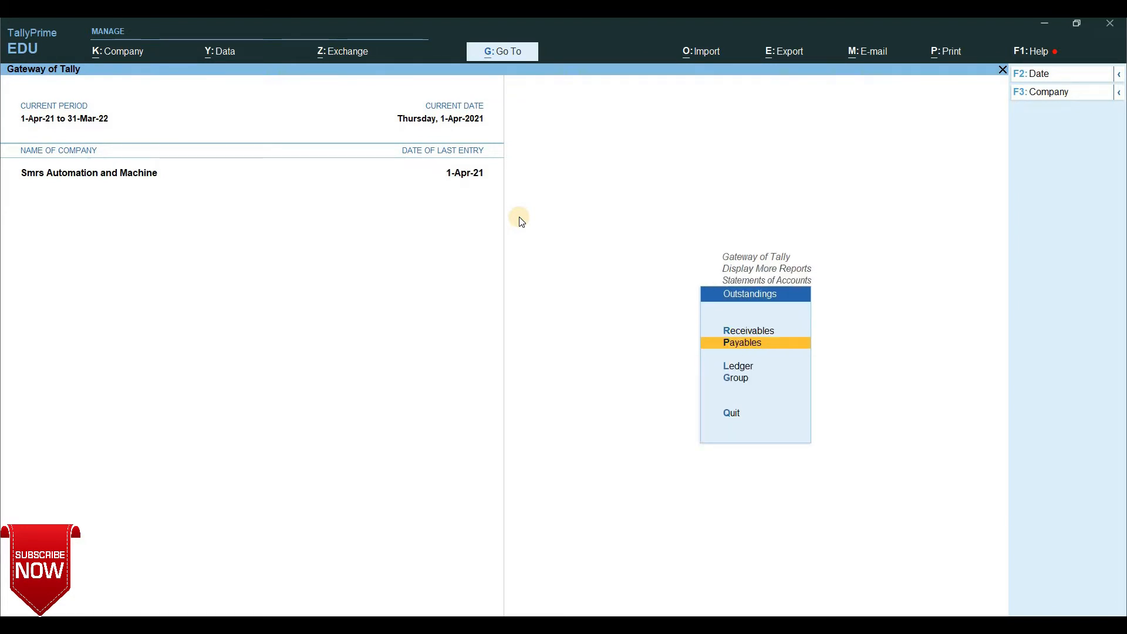
key("Return")
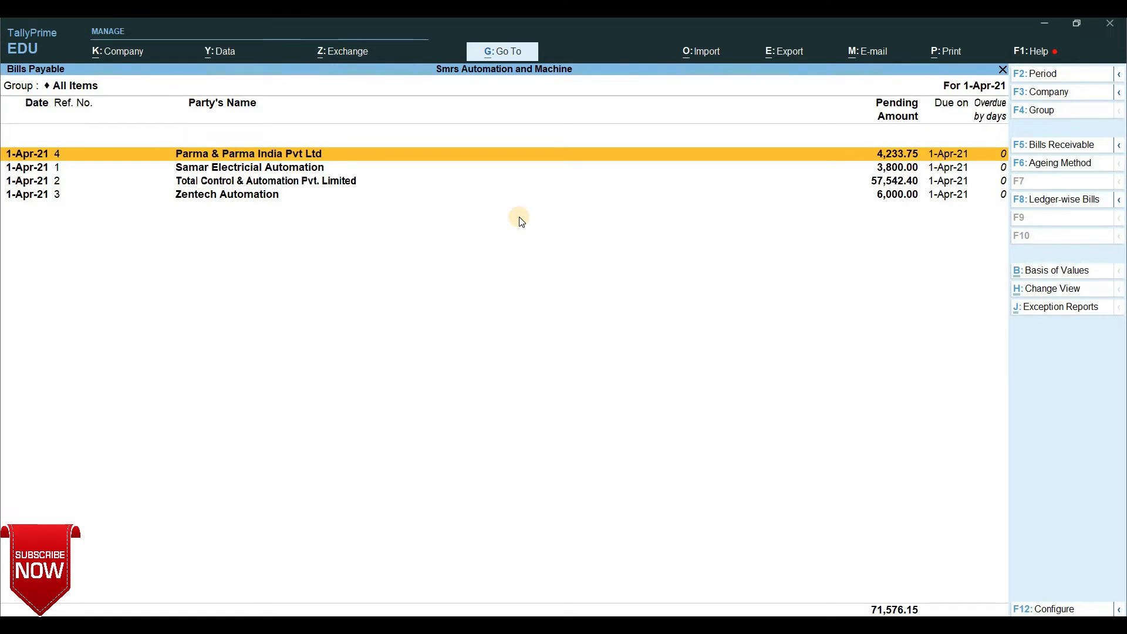
key("Escape")
key("Up")
key("Return")
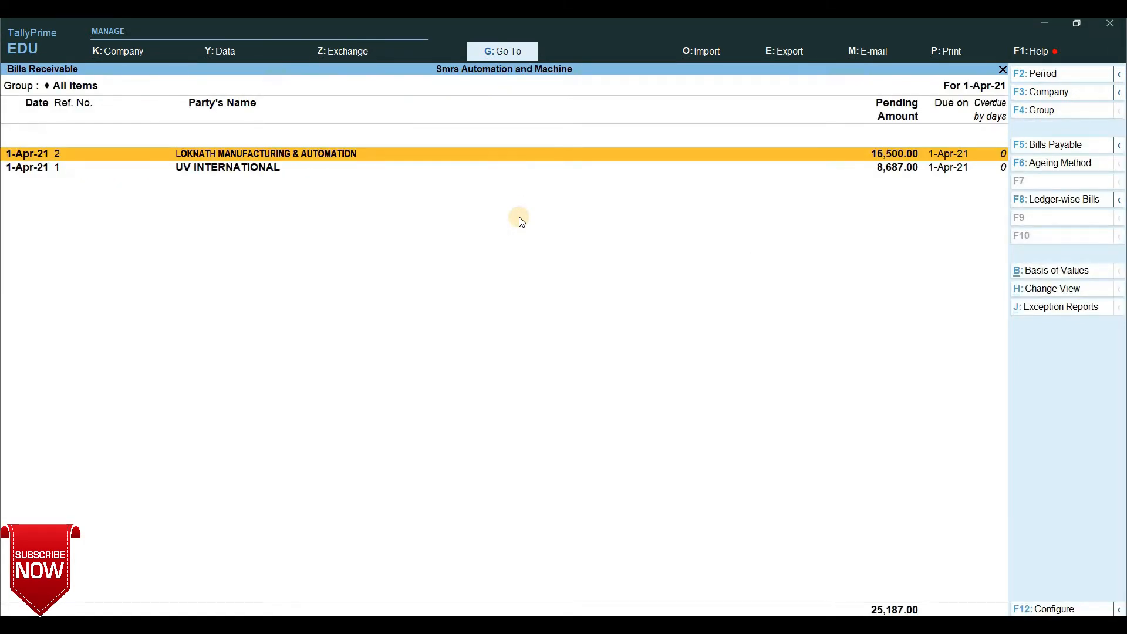
key("Escape")
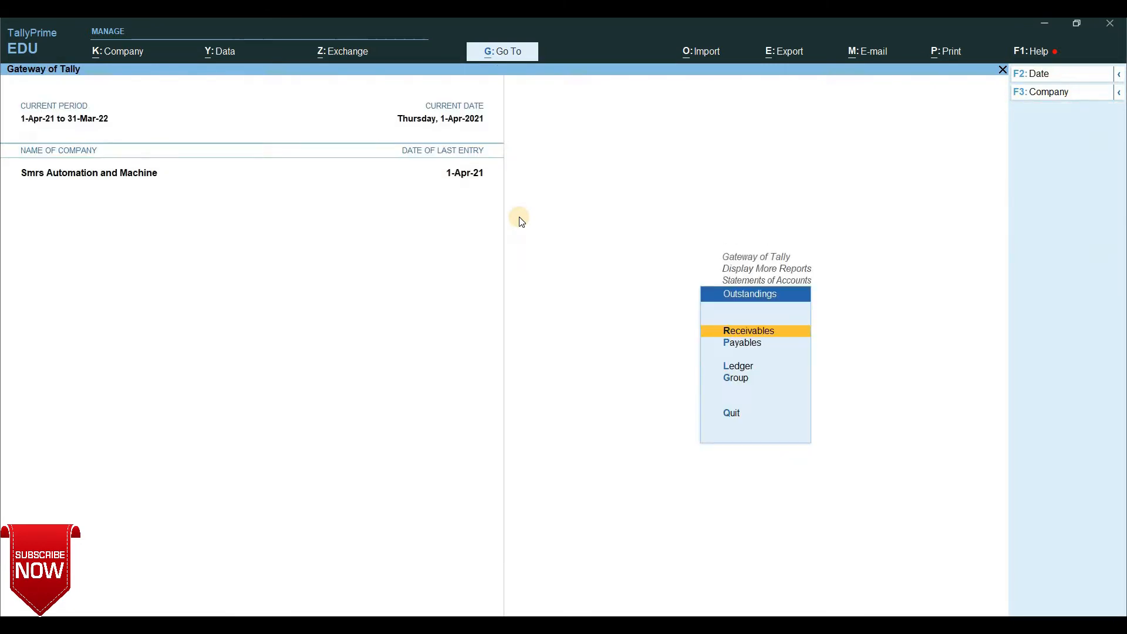
- Check Samar Electricial Automation's pending bill in the Payables report and return to the Gateway of Tally
key("Down")
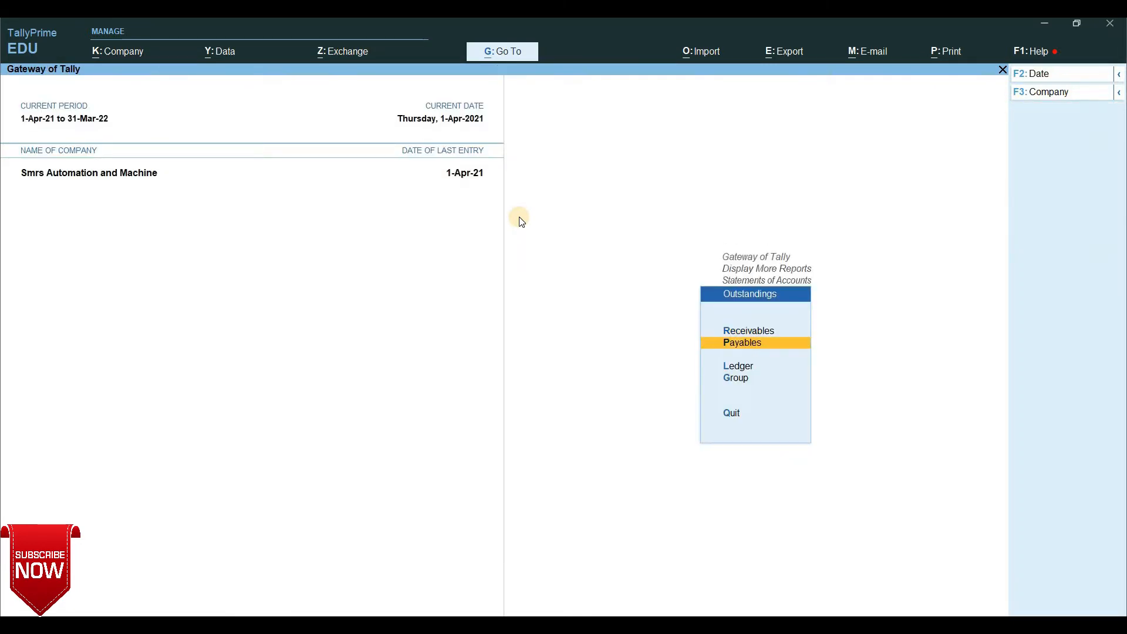
key("Return")
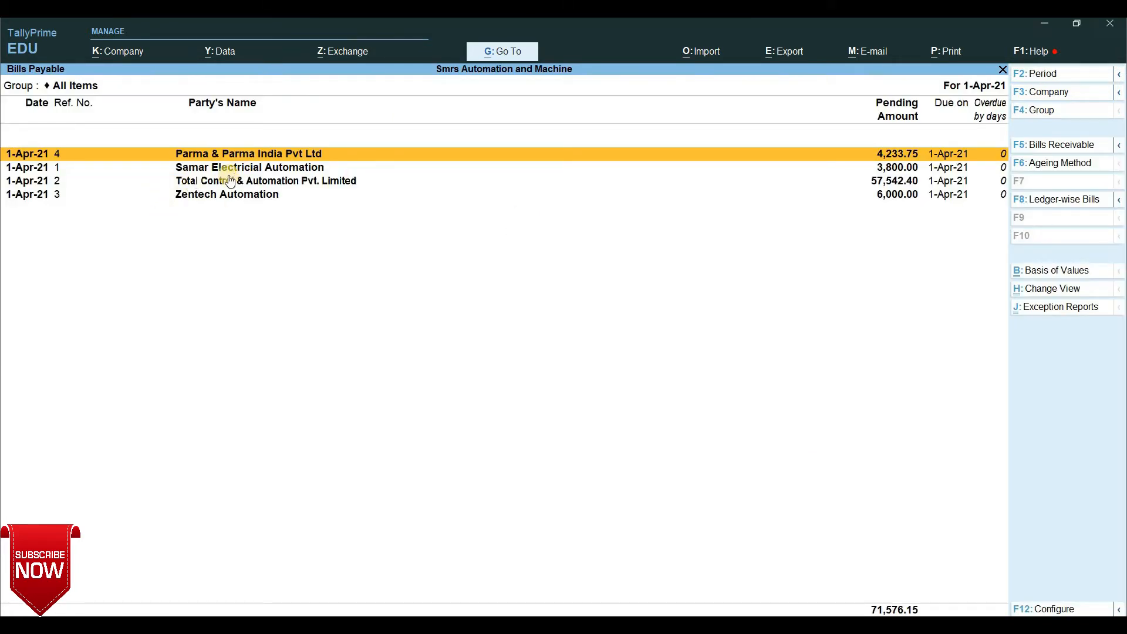
left_click(196, 170)
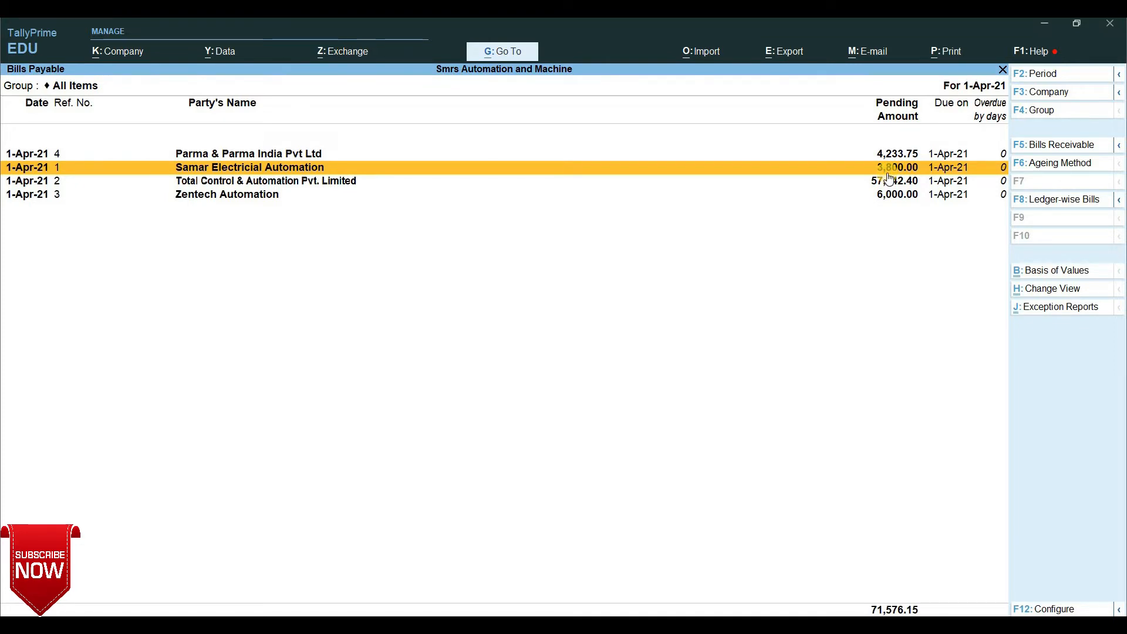
key("Escape")
key("Escape")
key("Escape")
key("Escape")
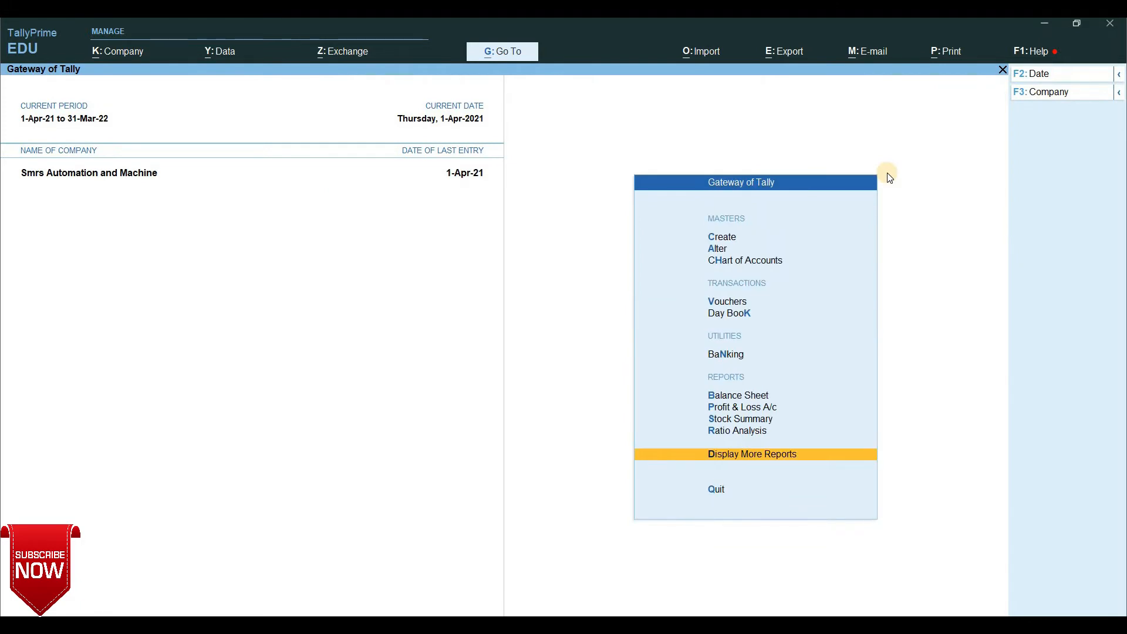
- Start a payment voucher and choose Samar Electricial Automation as the debit ledger
key("Down")
key("Down")
key("Down")
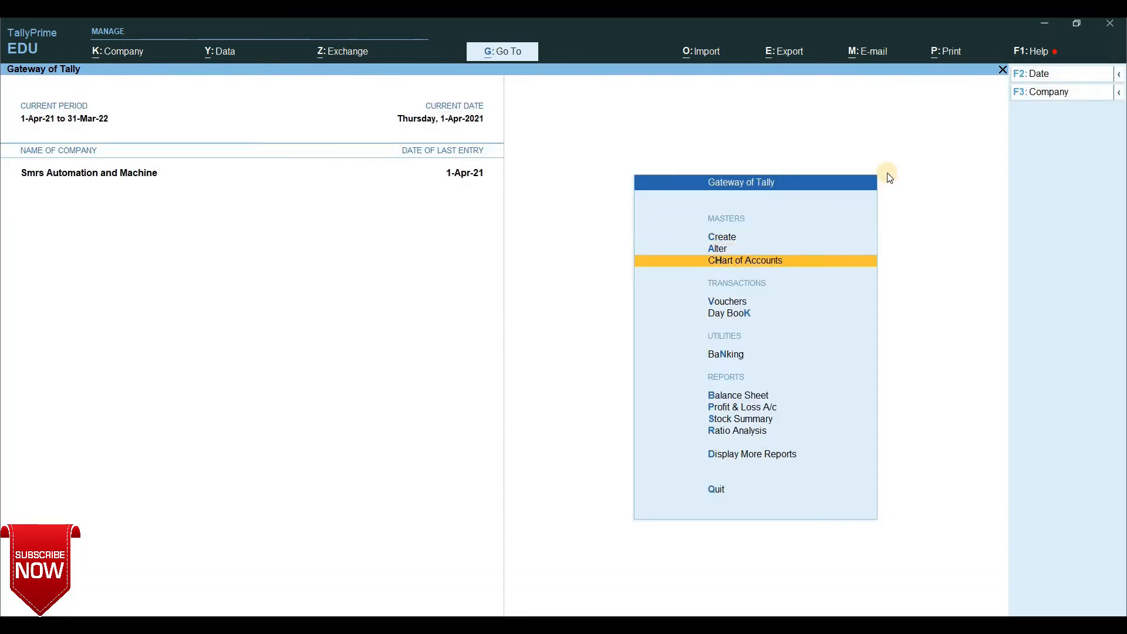
key("Return")
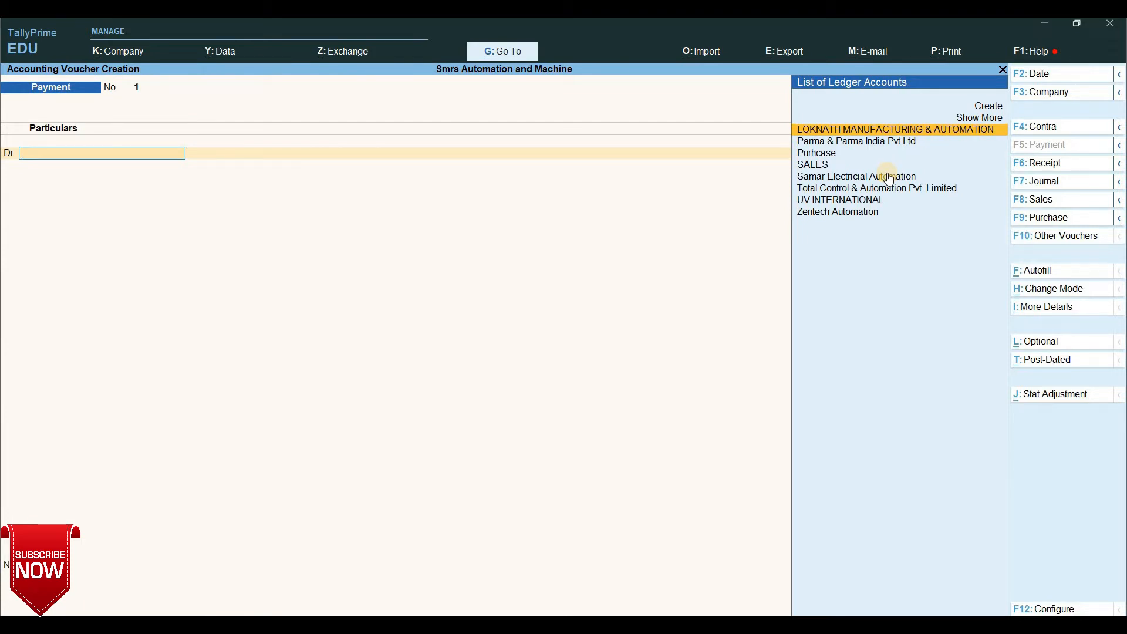
key("Down")
key("Down")
key("Down")
key("Down")
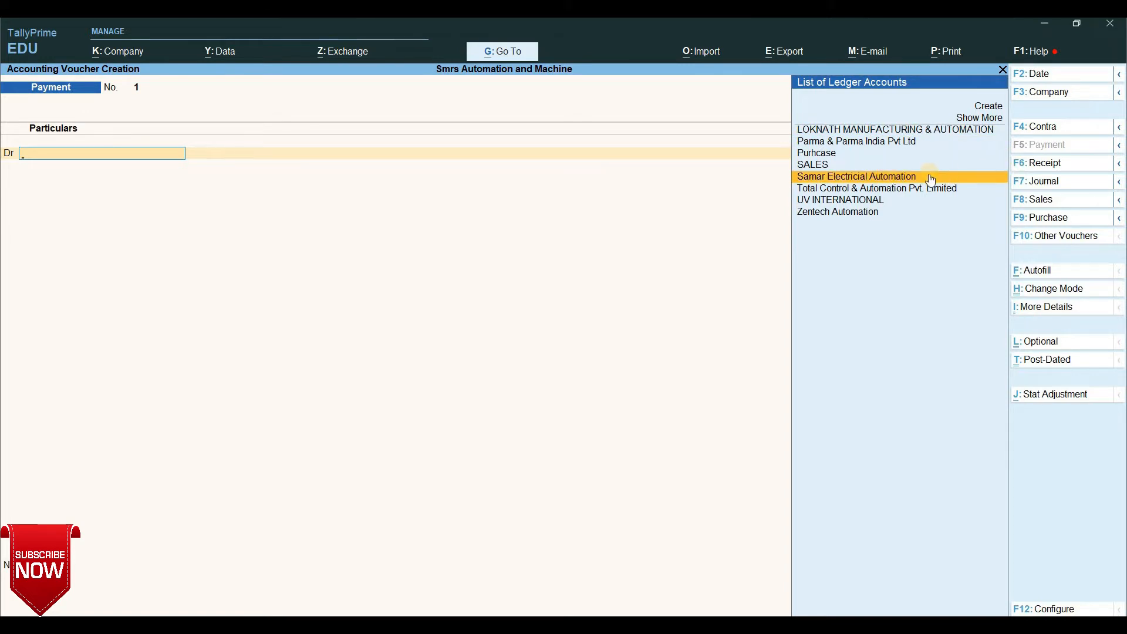
left_click(848, 179)
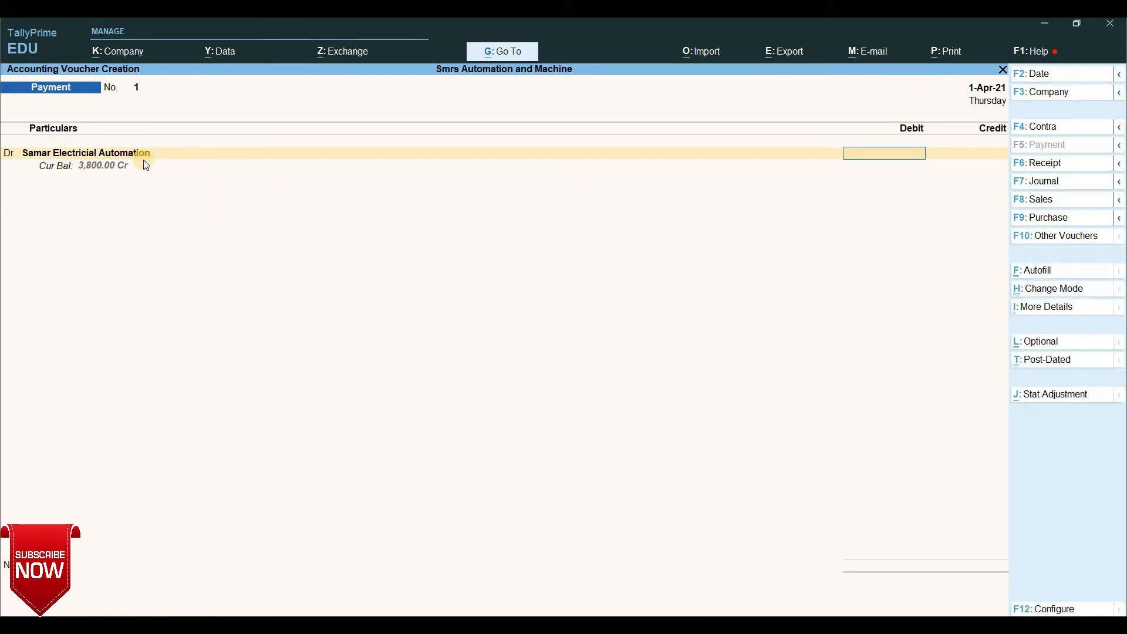
- Enter a debit amount of 2000 and allocate it as Agst Ref to pending bill 1
type("2000")
key("Return")
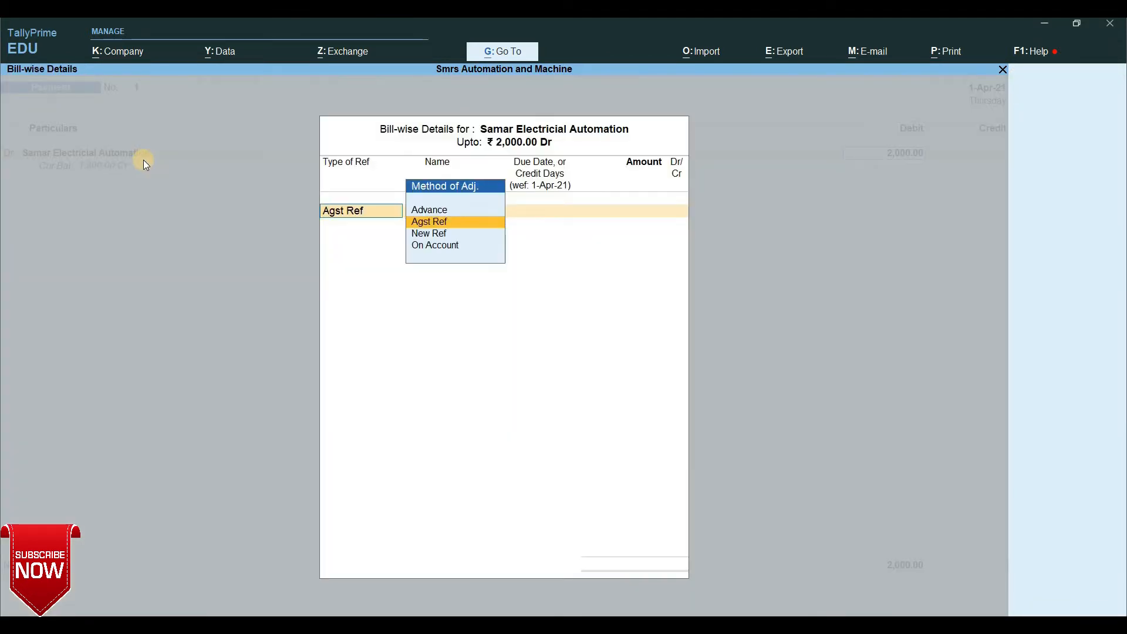
left_click(422, 240)
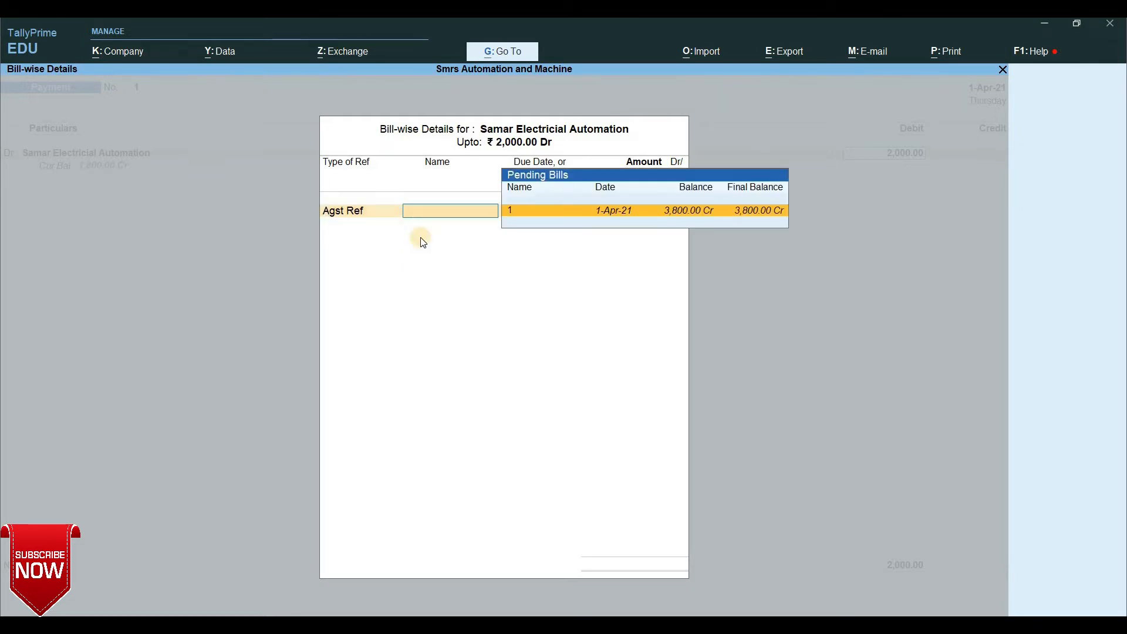
left_click(633, 213)
key("Return")
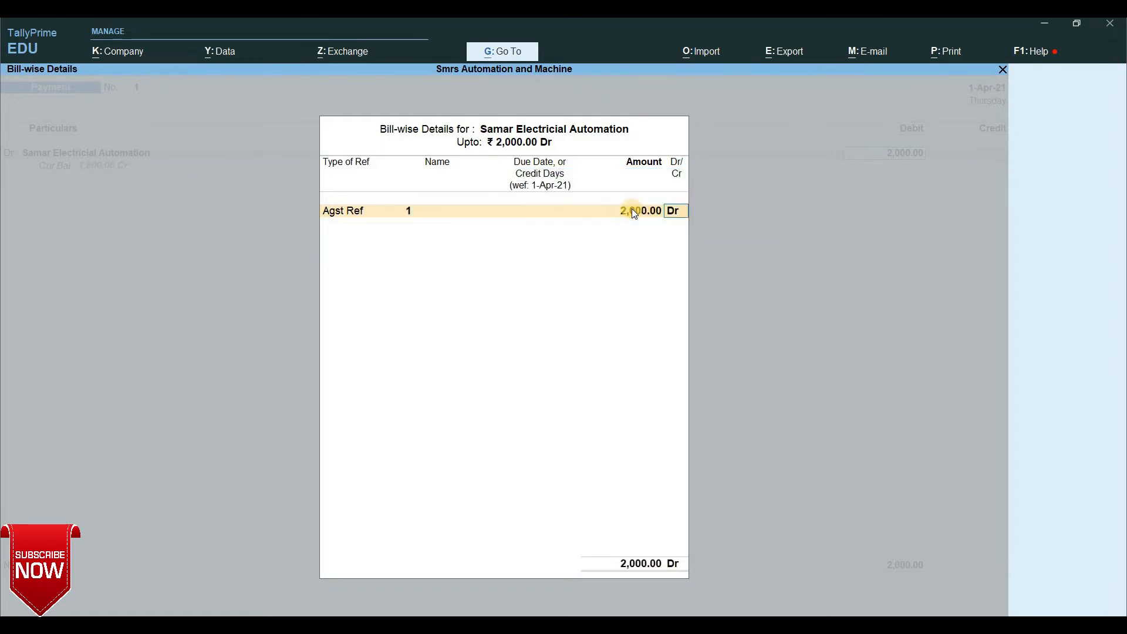
key("Return")
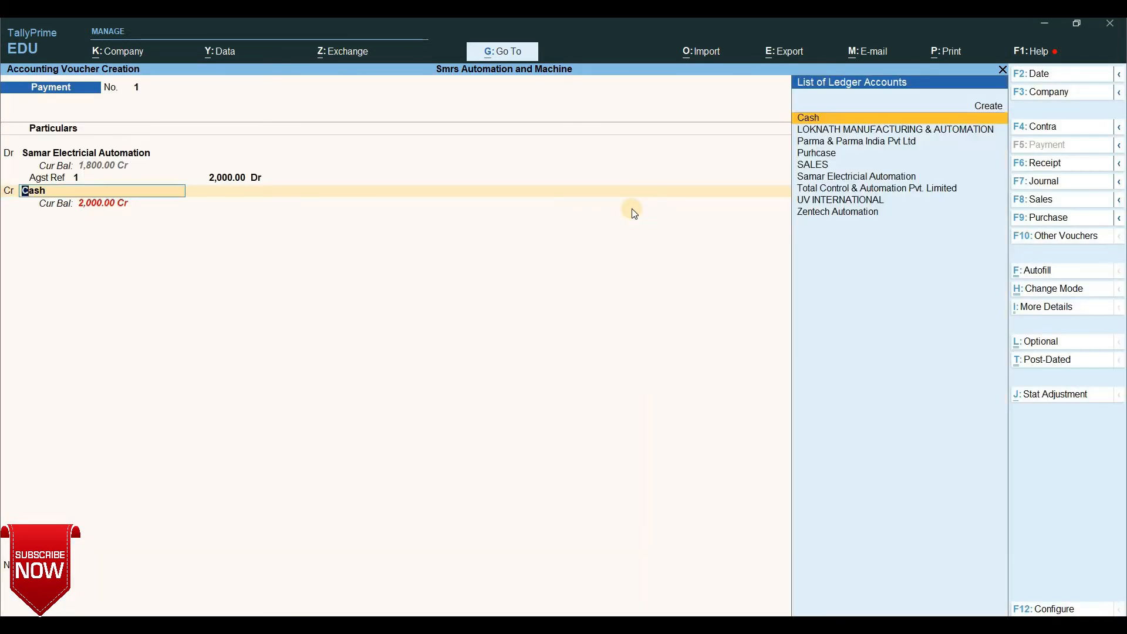
- Credit the payment to Cash, save the voucher without narration, and leave voucher creation
key("Return")
key("Return")
key("Return")
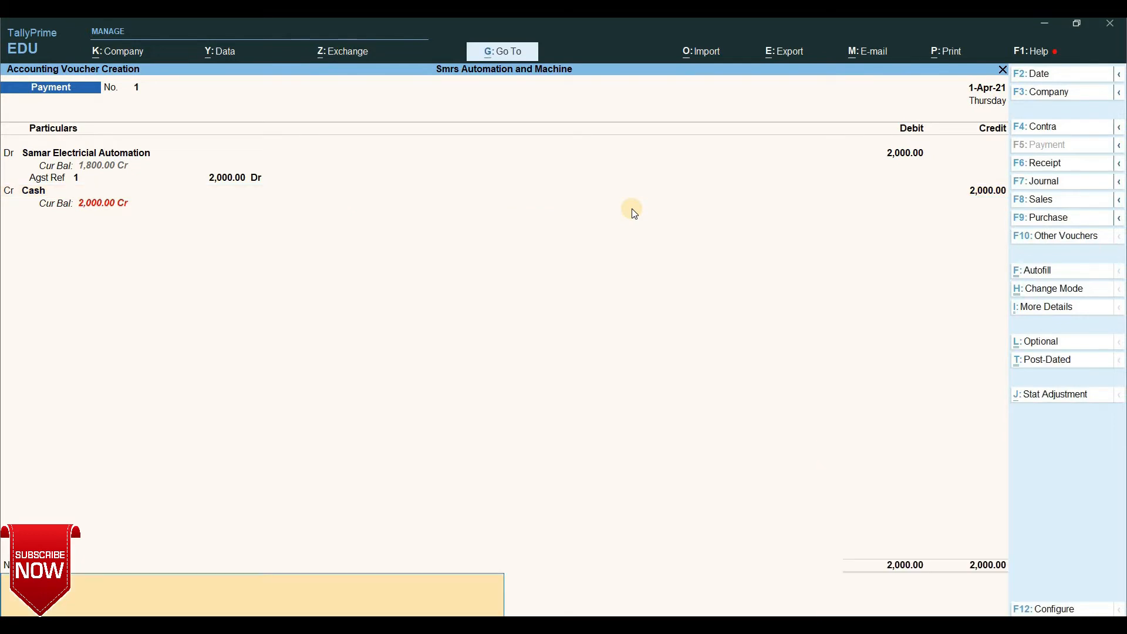
key("Return")
key("Return")
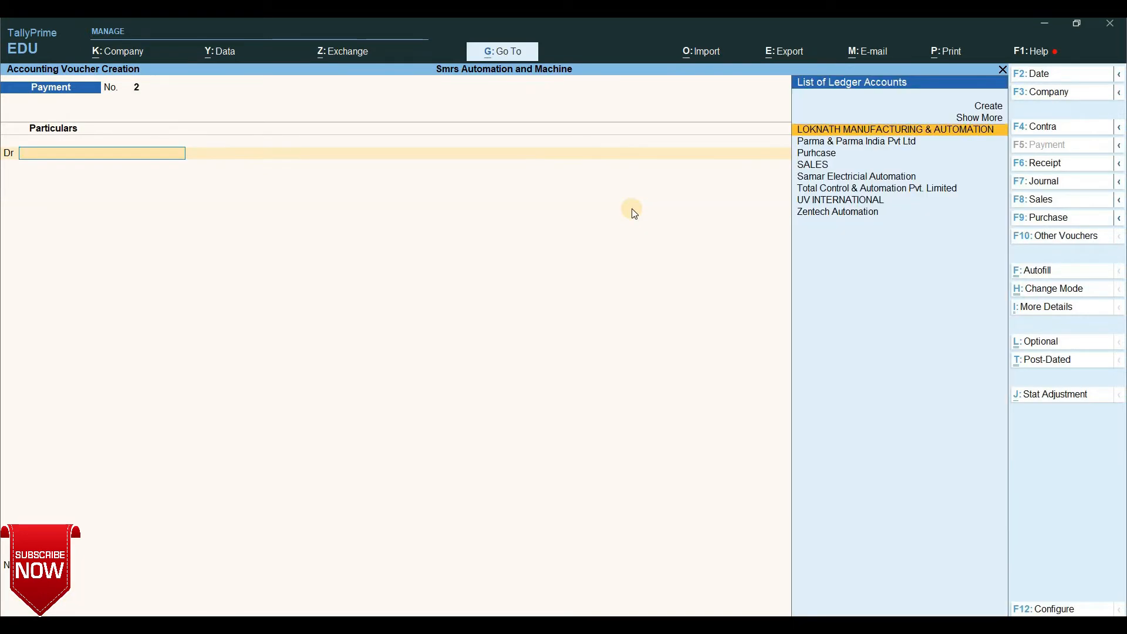
key("Escape")
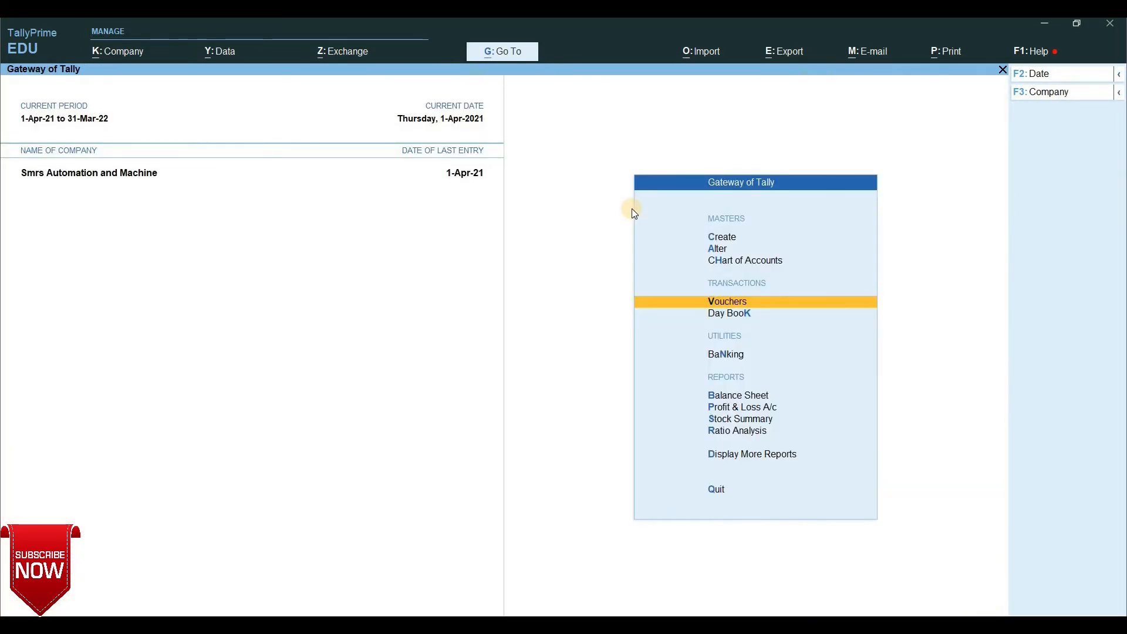
- Open the outstanding Payables report from the statements of accounts
key("Up")
key("Up")
key("Up")
key("Down")
key("Down")
key("Down")
key("Down")
key("Down")
key("Down")
key("Down")
key("Down")
key("Down")
key("Down")
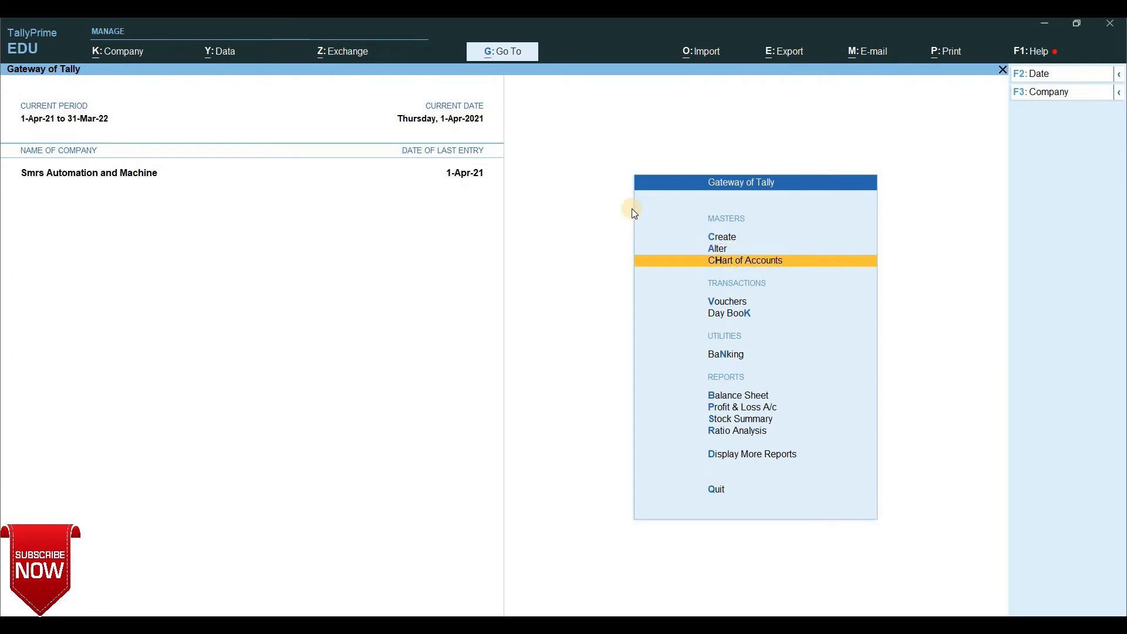
key("Return")
key("Down")
key("Down")
key("Down")
key("Down")
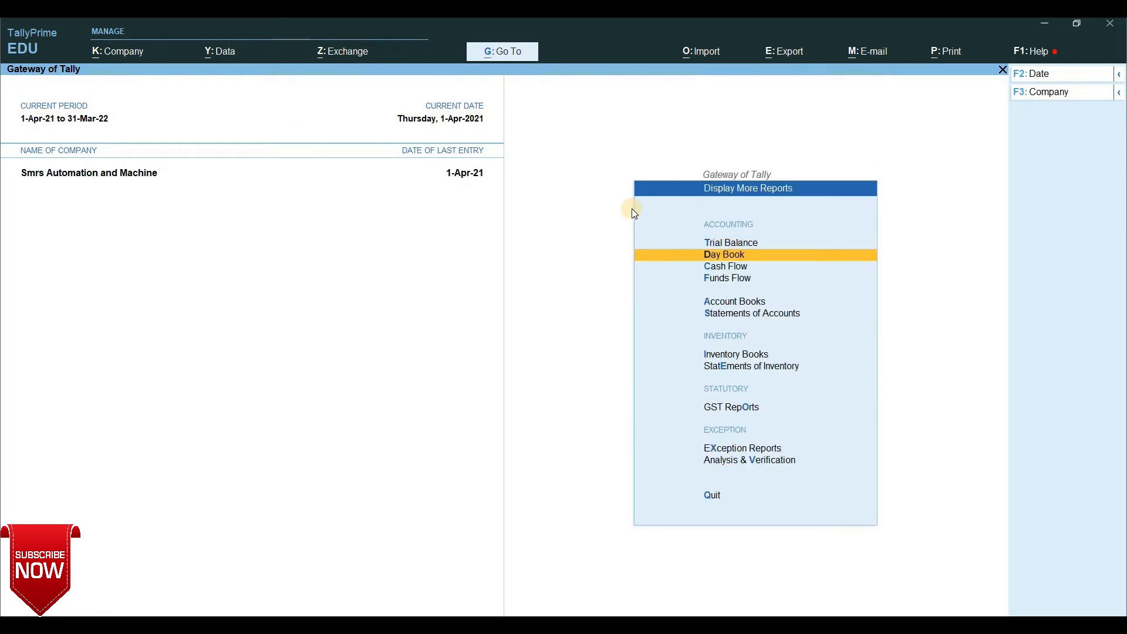
key("Down")
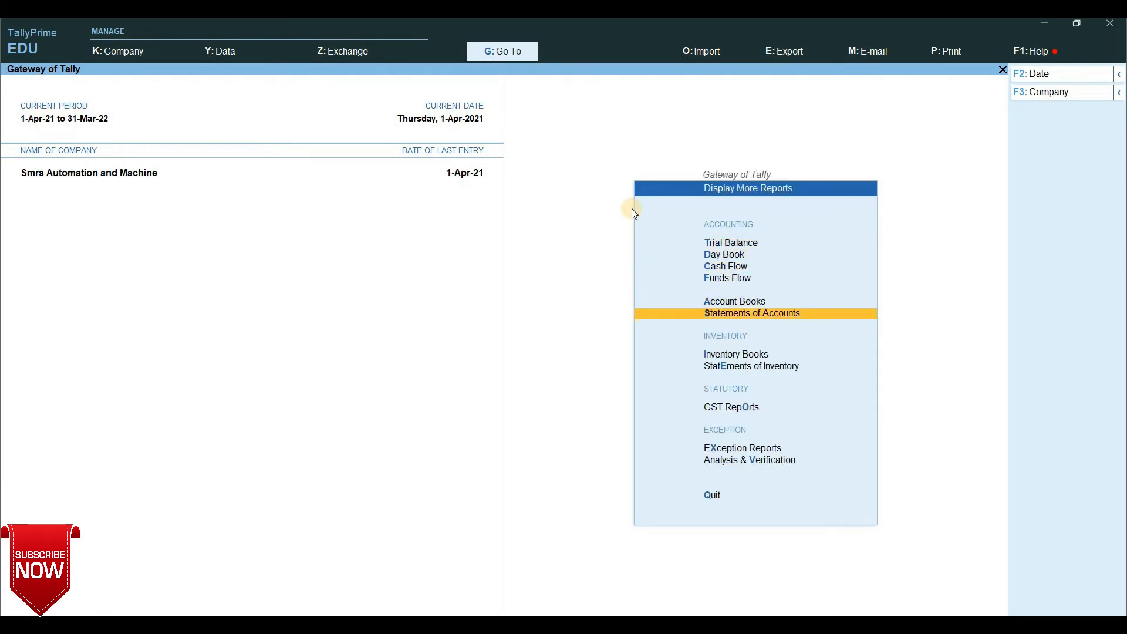
key("Return")
key("Return")
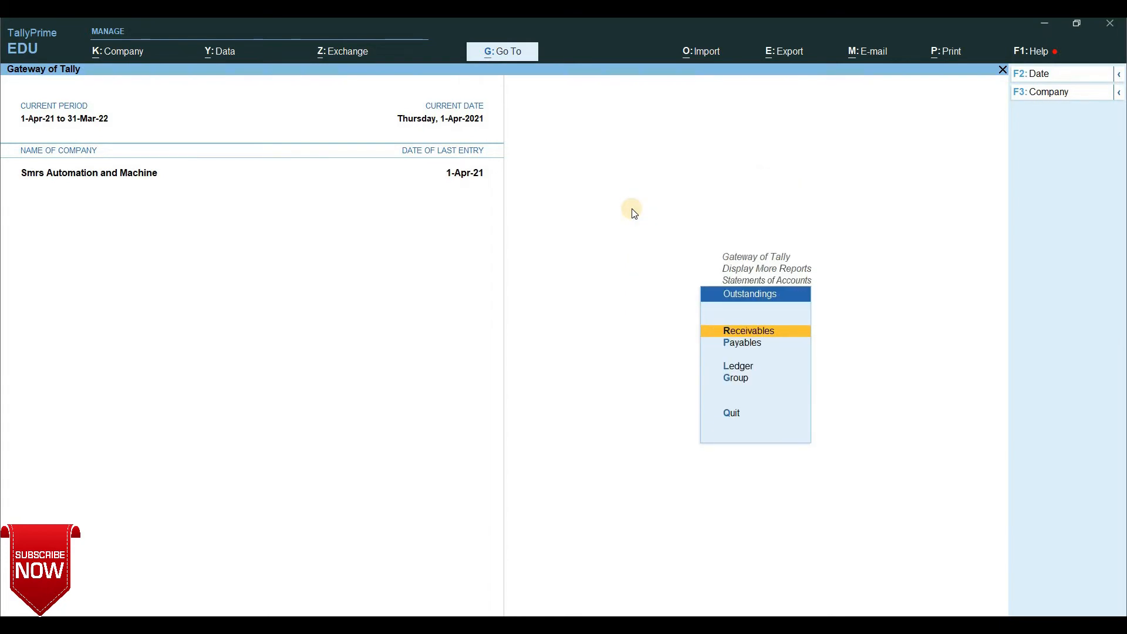
key("Down")
key("Return")
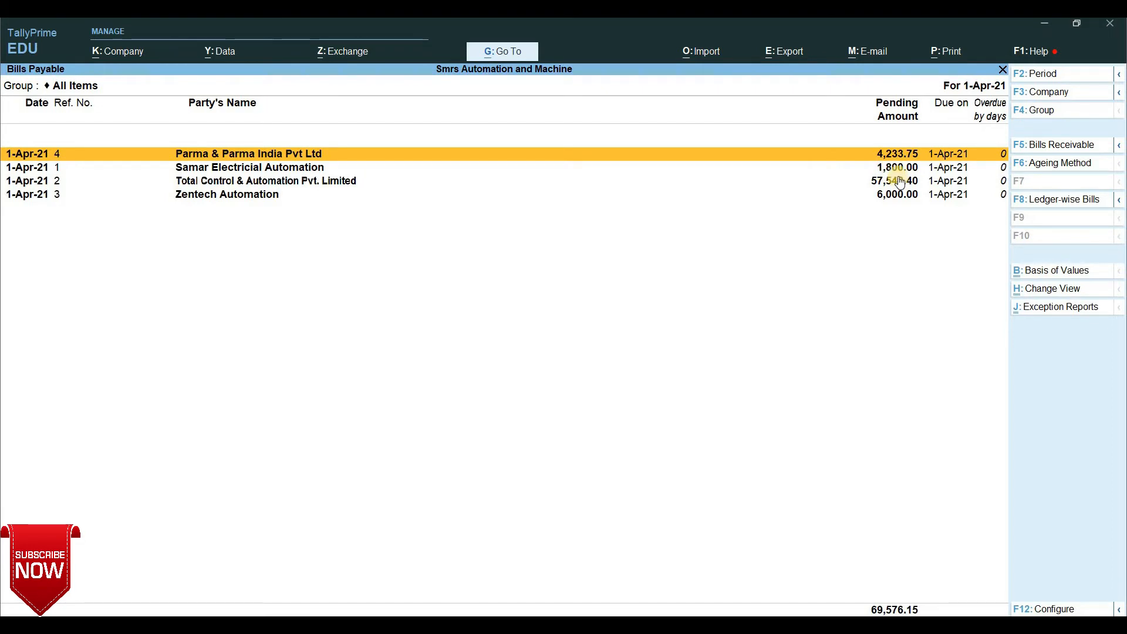
- Check Samar Electricial Automation's remaining pending bill and return to the Gateway of Tally
key("Down")
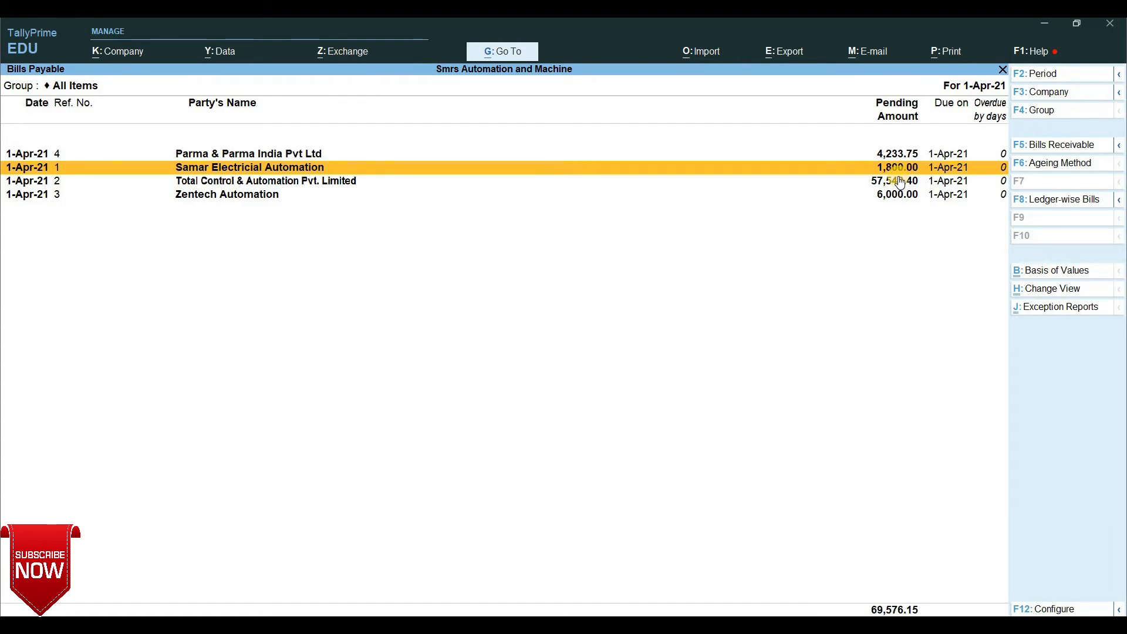
key("Escape")
key("Escape")
key("Escape")
key("Escape")
key("Escape")
key("Escape")
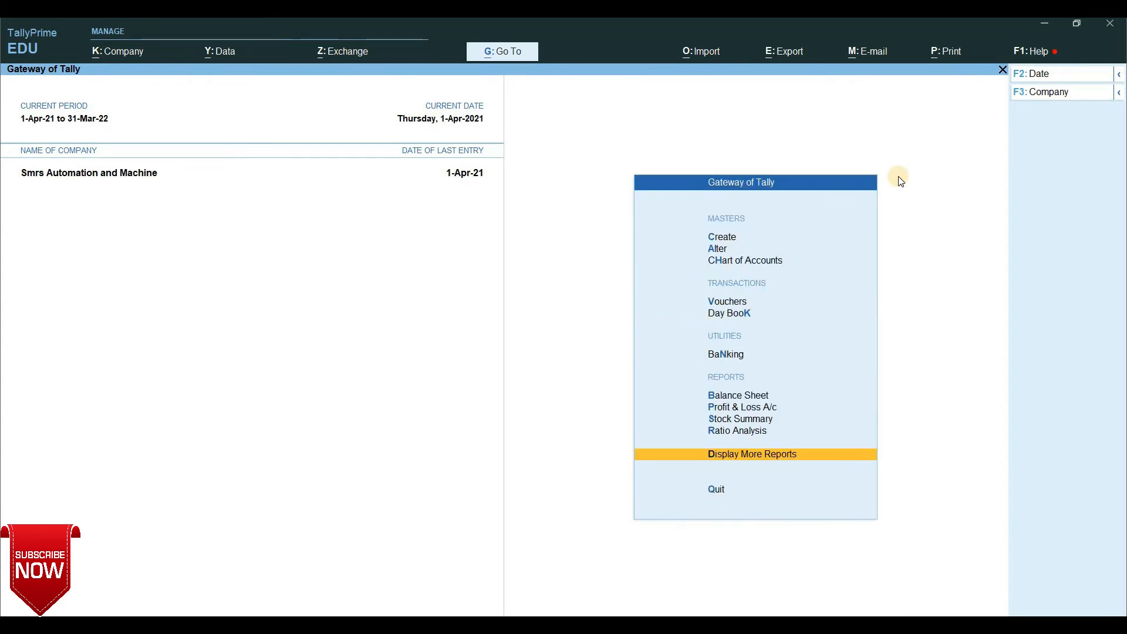
- Start another payment voucher and choose Samar Electricial Automation as the debit ledger
key("Down")
key("Down")
key("Down")
key("Down")
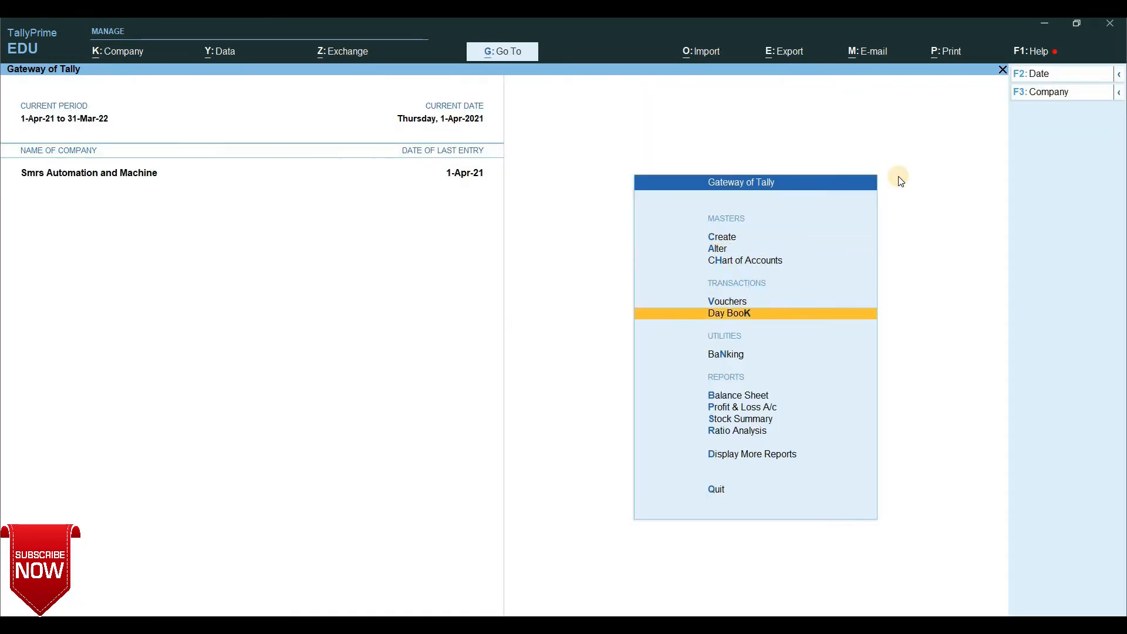
key("Up")
key("Return")
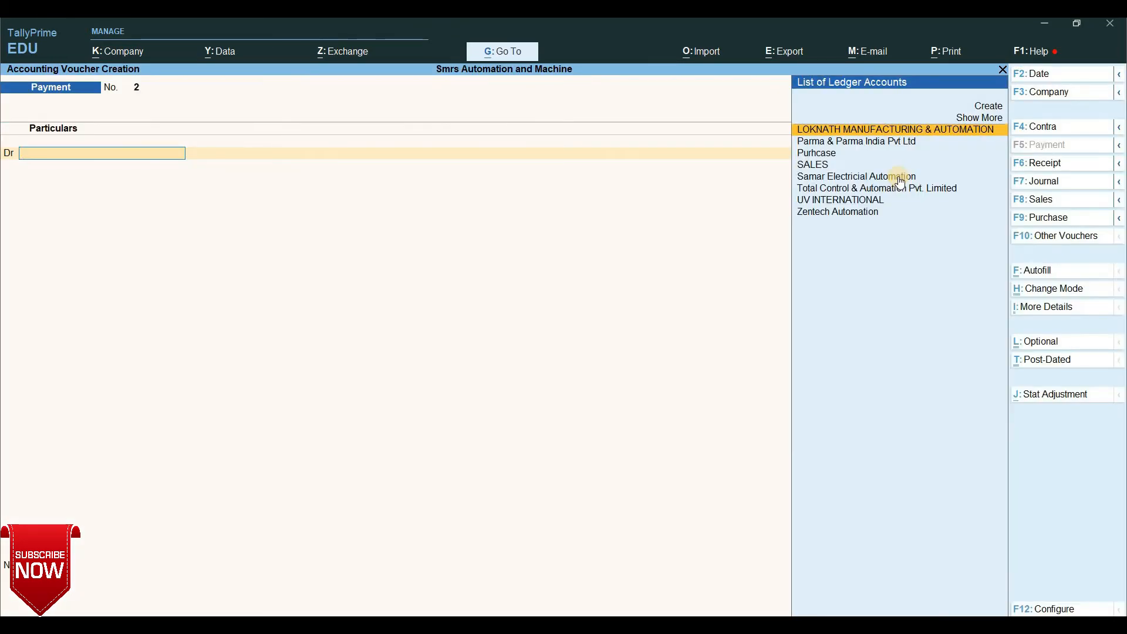
key("Down")
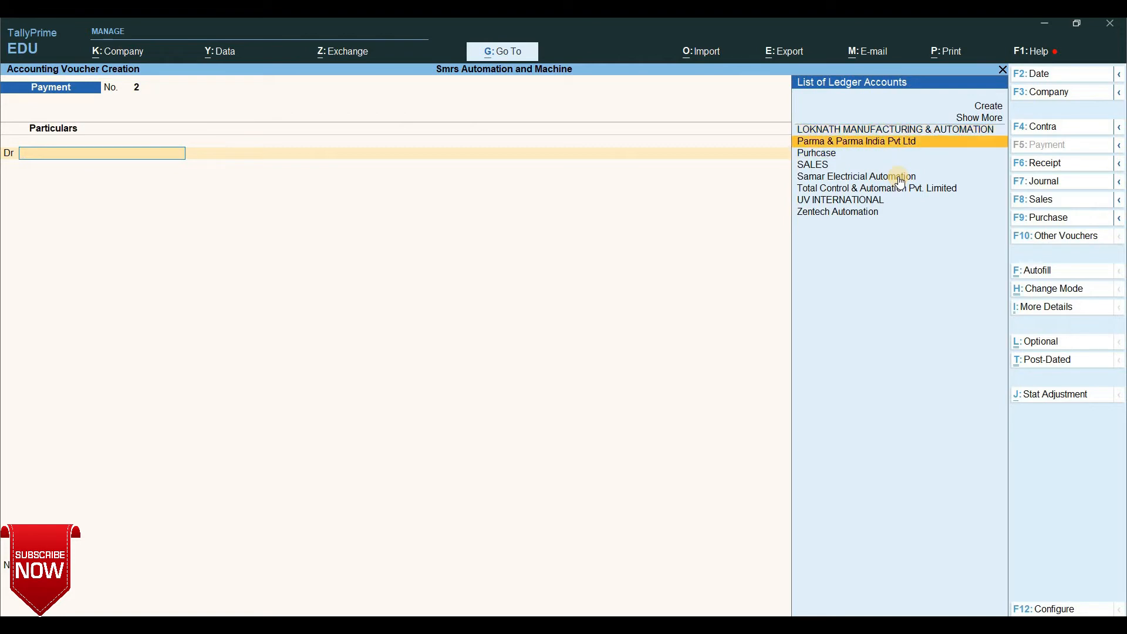
key("Down")
key("Down")
key("Down")
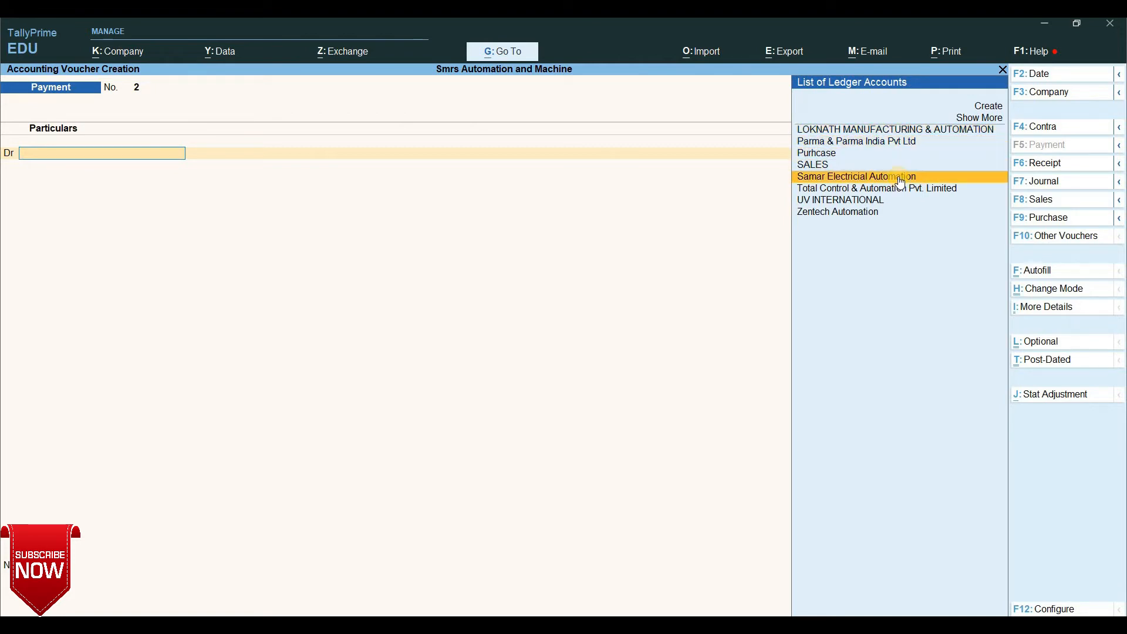
key("Return")
- Enter a debit amount of 1800 and allocate it as Agst Ref to pending bill 1
type("1")
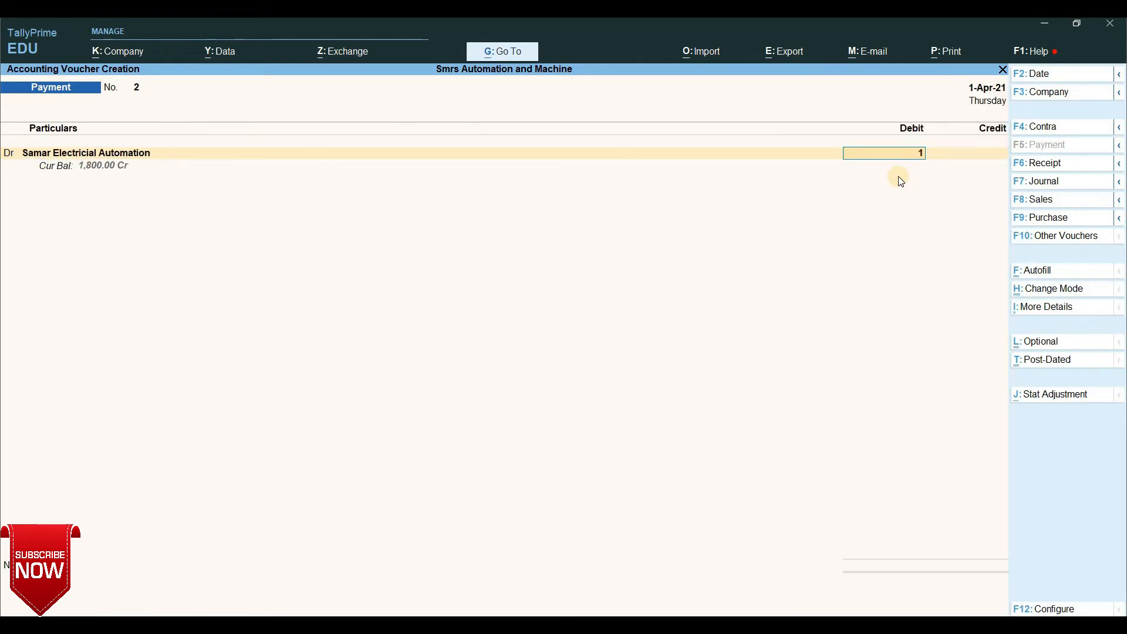
type("800")
key("Return")
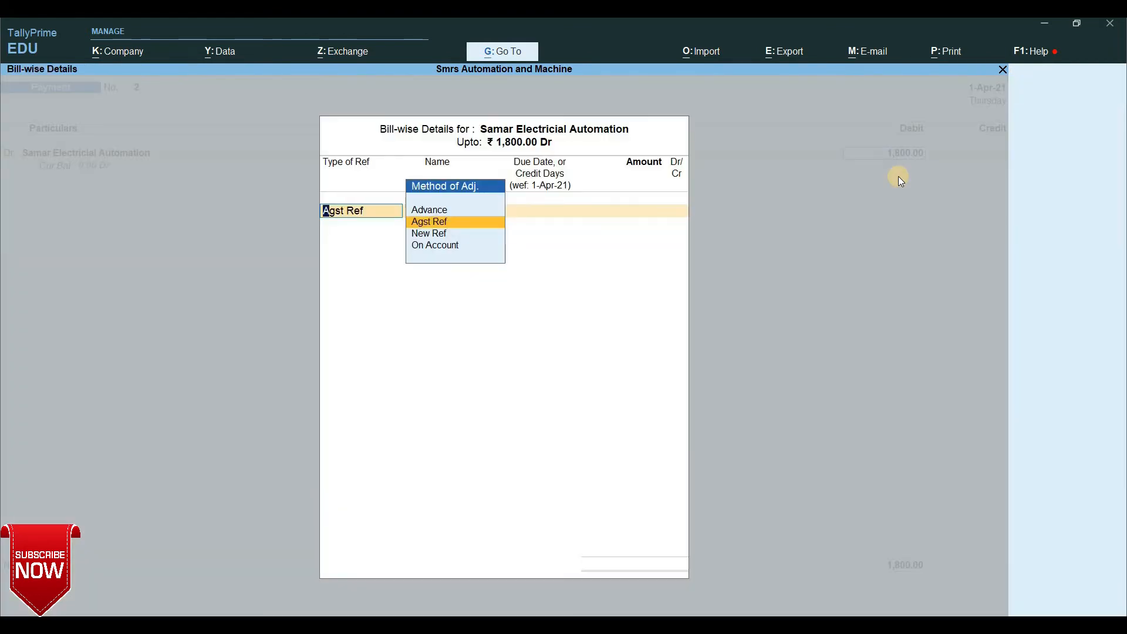
key("Return")
key("Return")
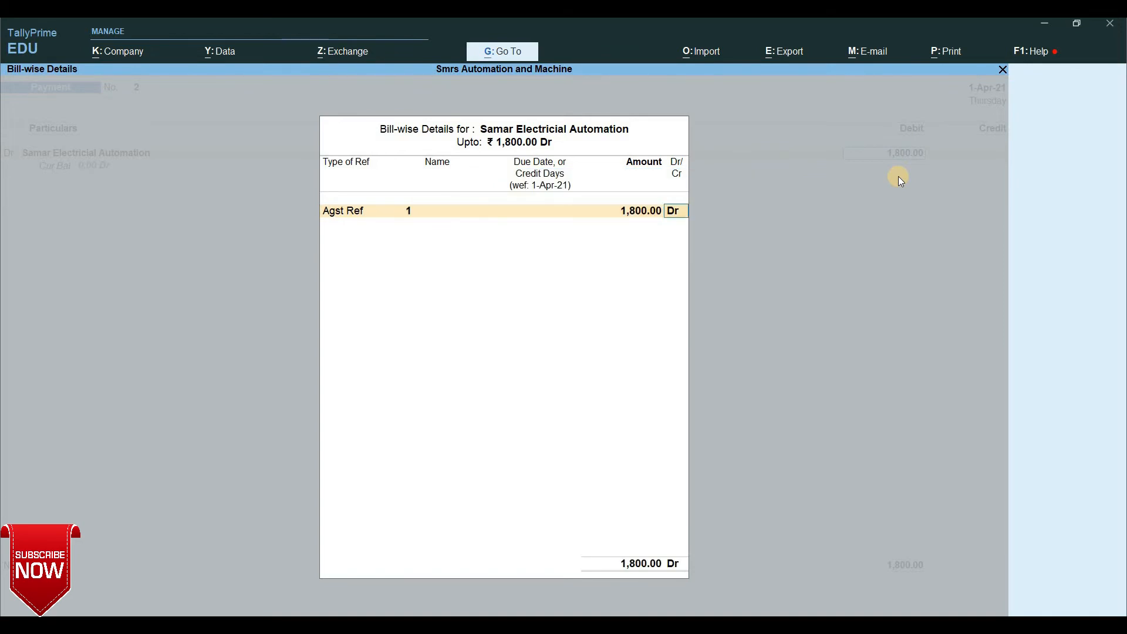
key("Return")
- Credit the 1800 payment to Cash, save the voucher without narration, and return to the Gateway of Tally
key("Return")
key("Return")
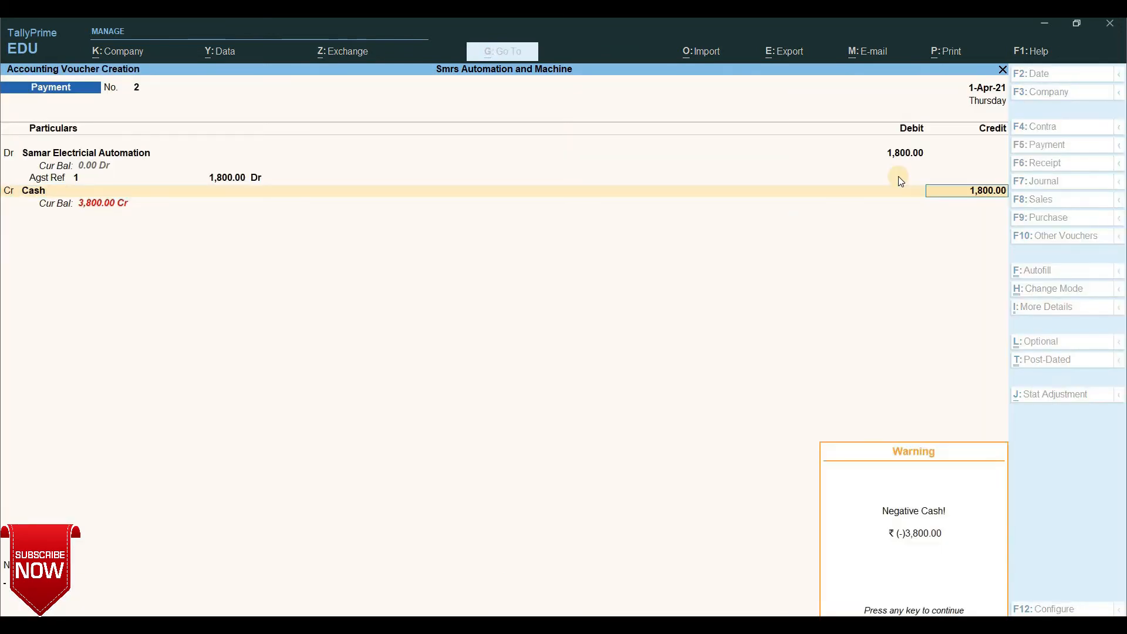
key("Return")
key("Return")
key("Return")
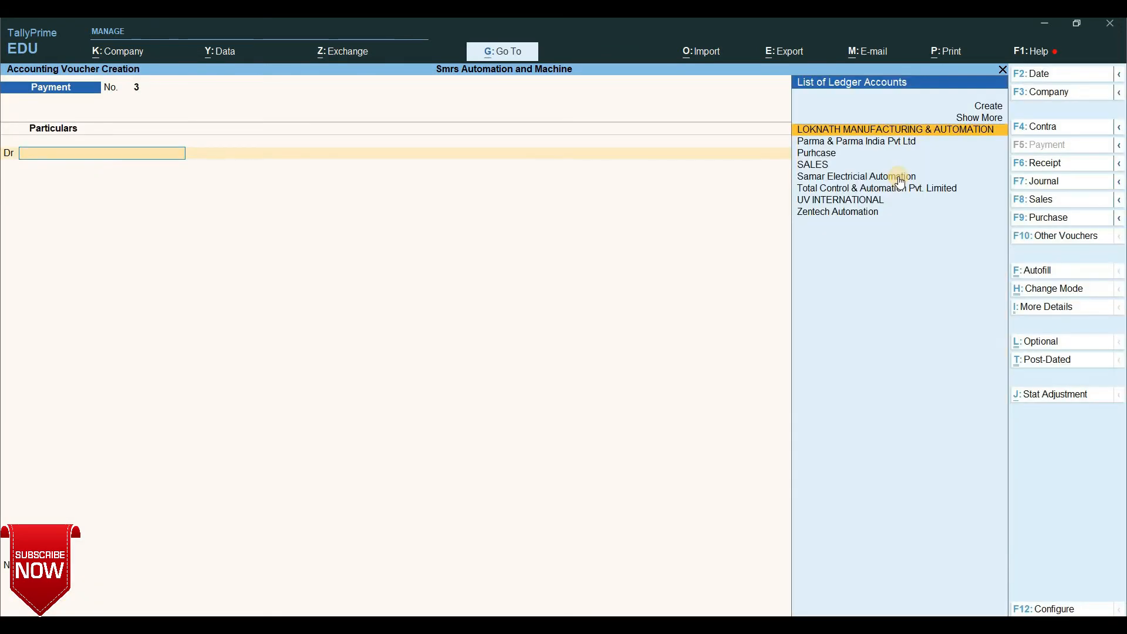
key("Escape")
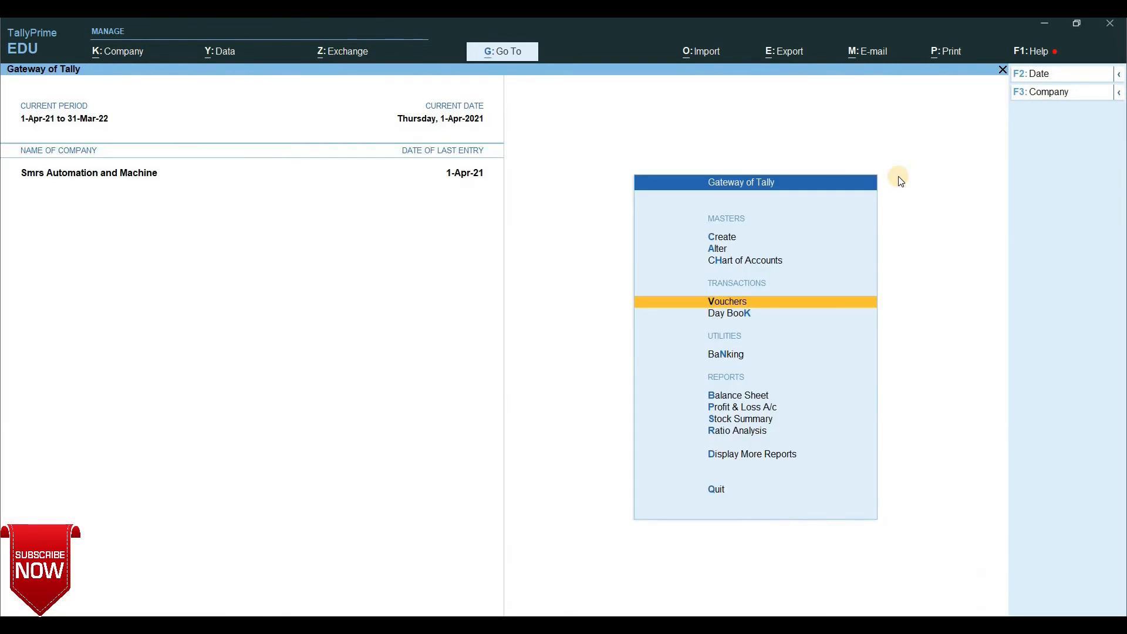
- Review the outstanding Payables report to check whether Samar Electricial Automation's bill is settled, and close the report
key("Down")
key("Down")
key("Down")
key("Down")
key("Down")
key("Down")
key("Down")
key("Return")
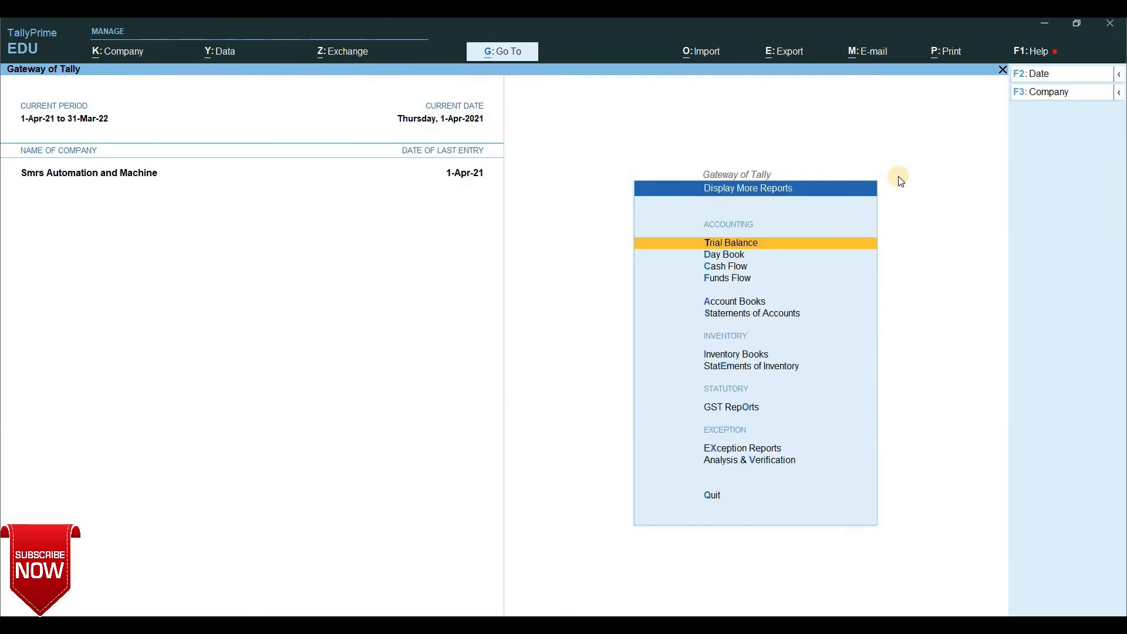
key("Down")
key("Down")
key("Down")
key("Down")
key("Down")
key("Return")
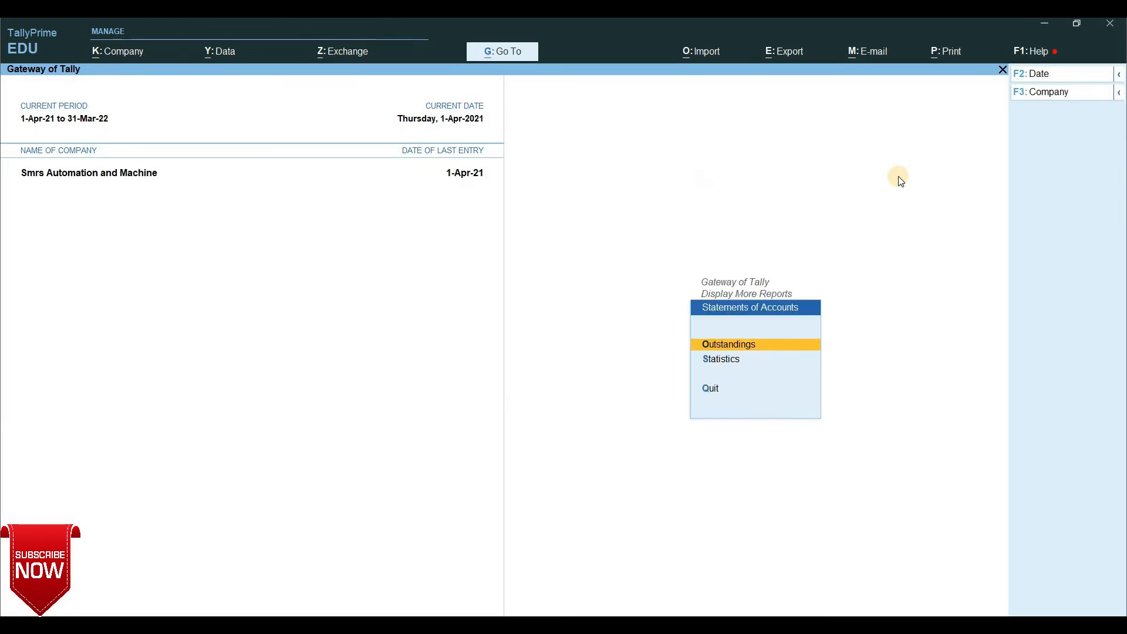
key("Return")
key("Down")
key("Return")
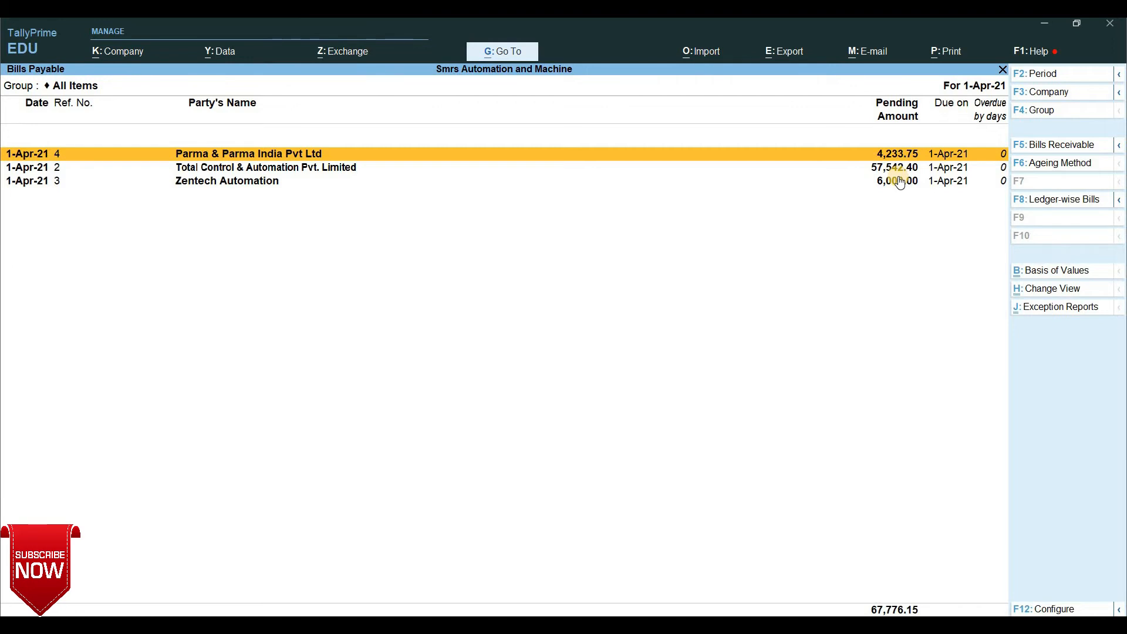
key("Escape")
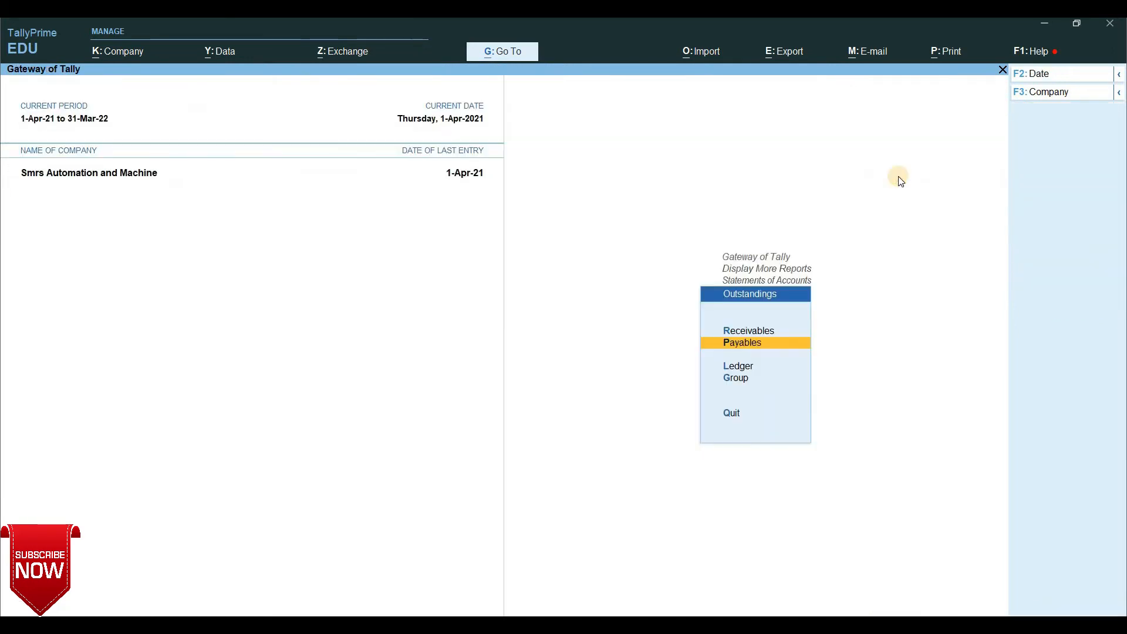
- Review the customers' pending bills in the outstanding Receivables report and return to the Gateway of Tally
key("Escape")
key("Return")
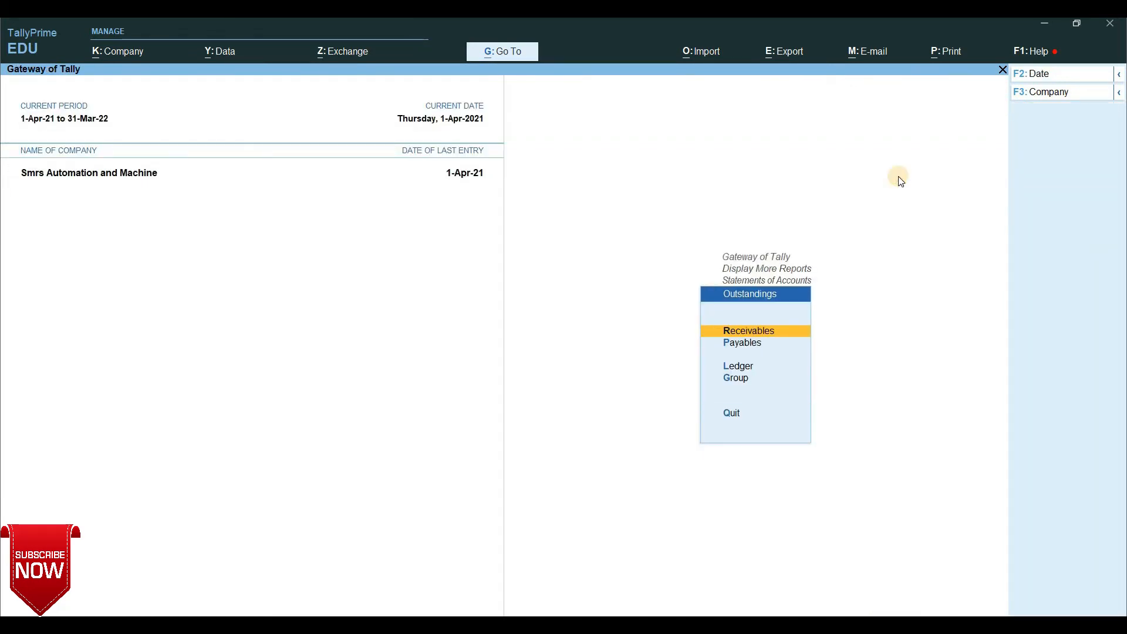
key("Return")
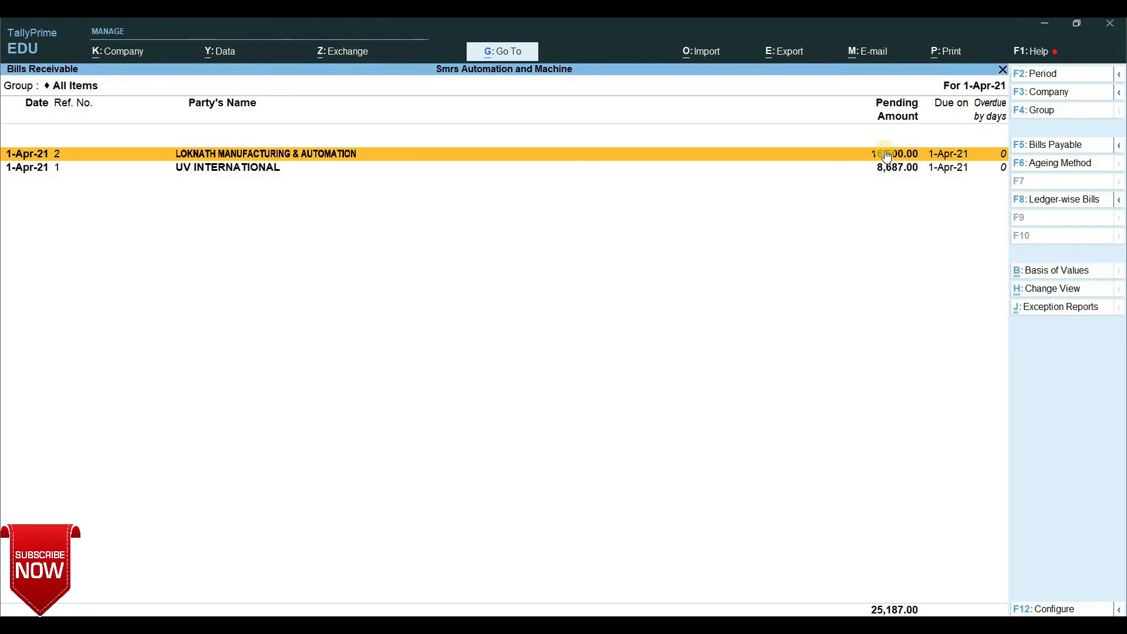
key("Escape")
key("Escape")
key("Escape")
key("Escape")
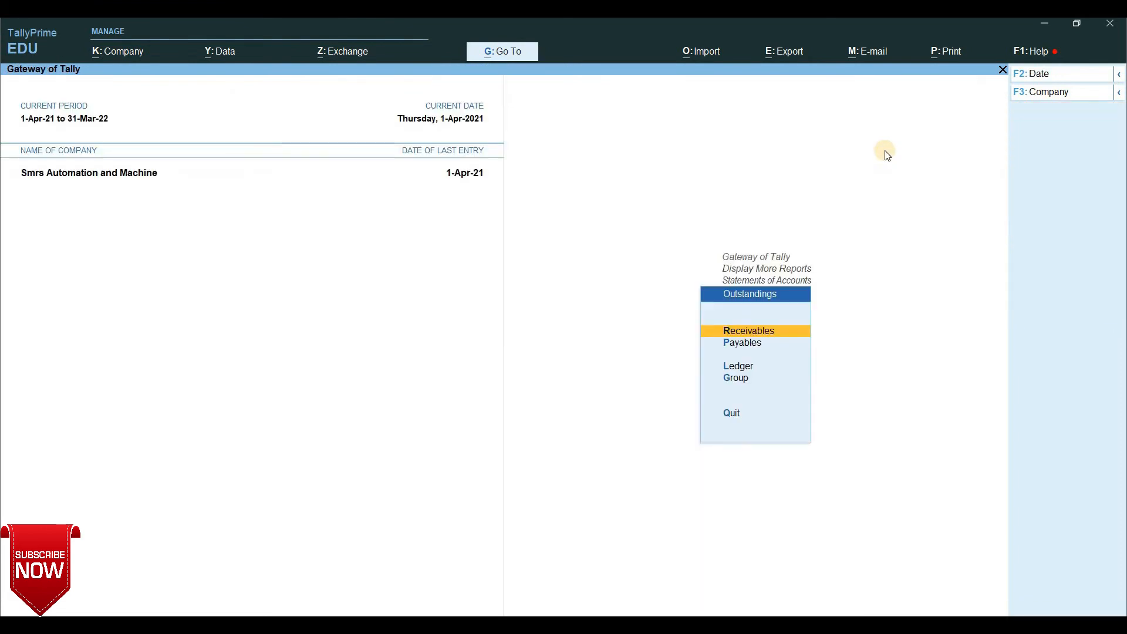
key("Escape")
key("Escape")
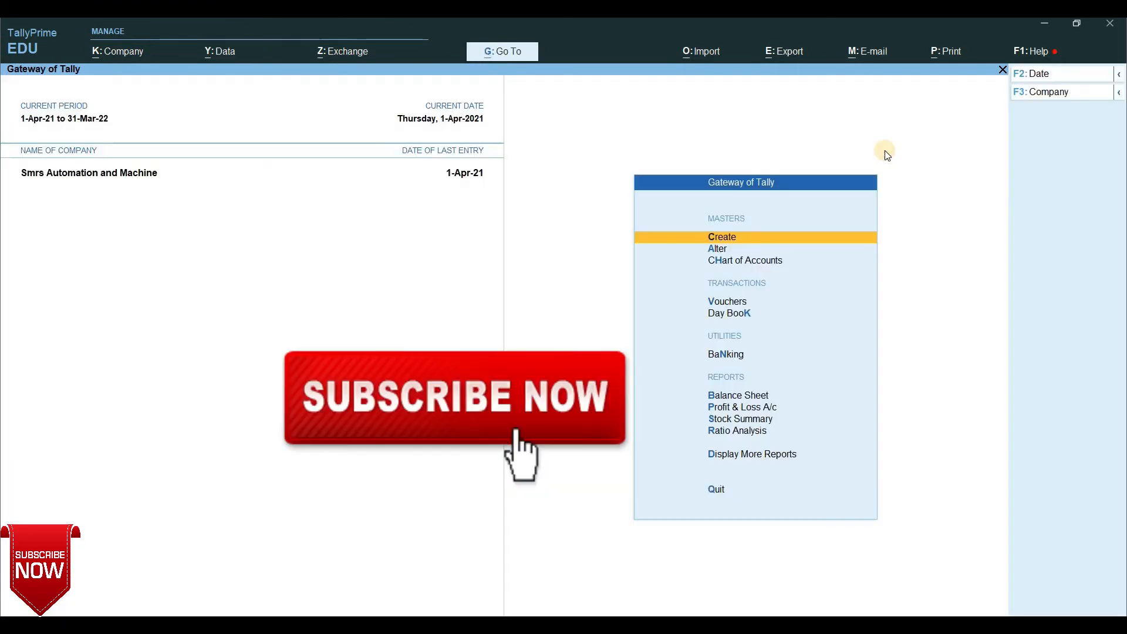
- Start a receipt voucher and choose LOKNATH MANUFACTURING & AUTOMATION as the credit ledger
key("Down")
key("Down")
key("Down")
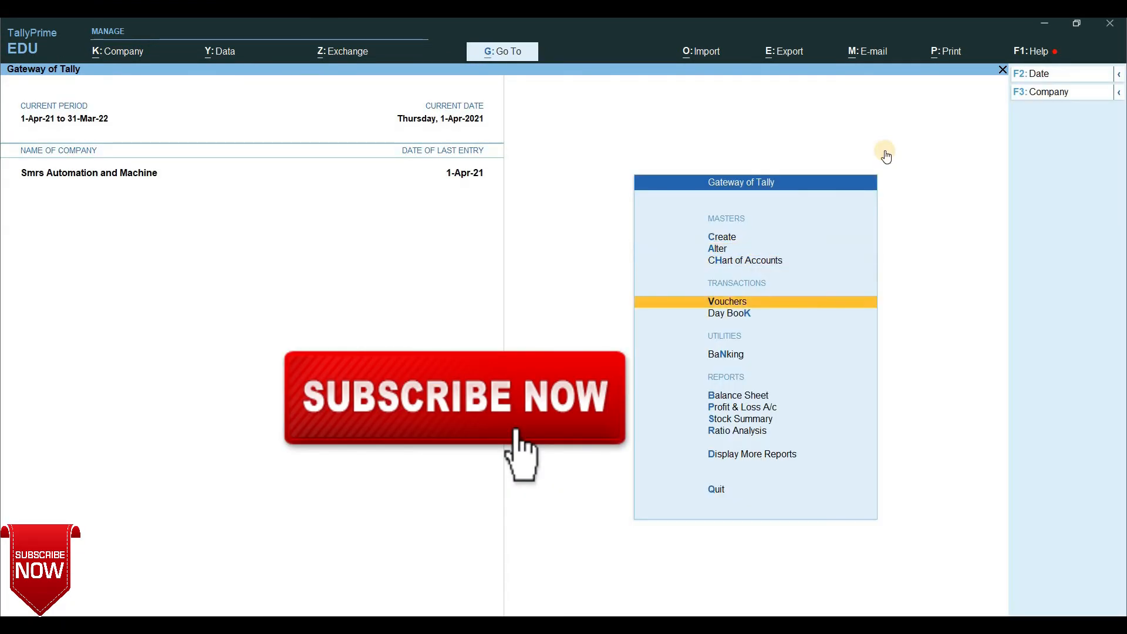
key("Return")
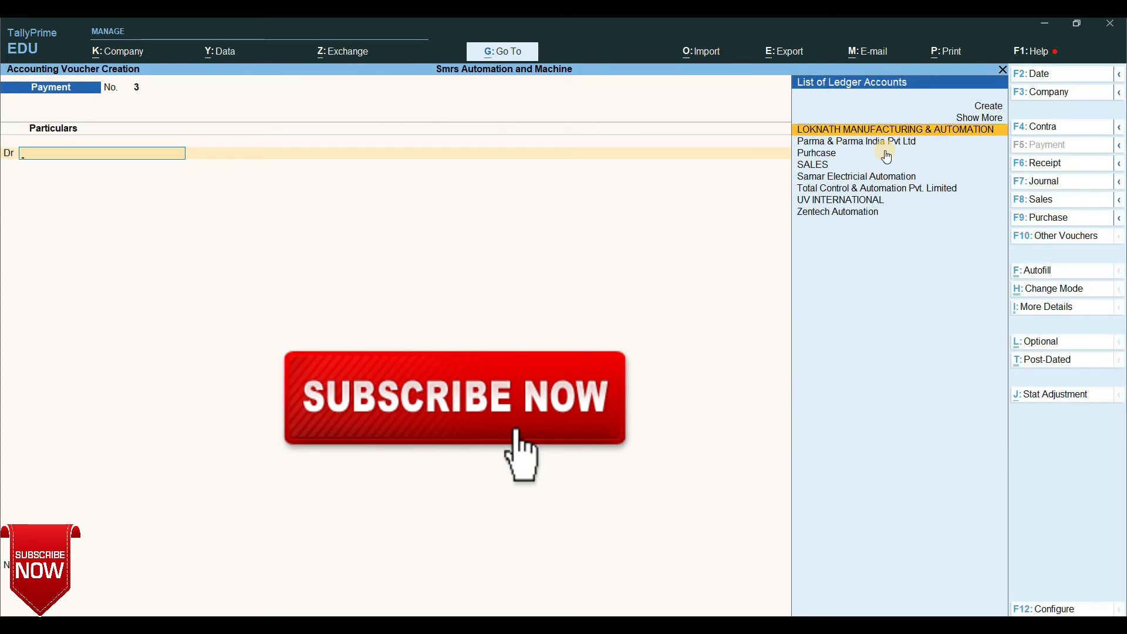
key("F6")
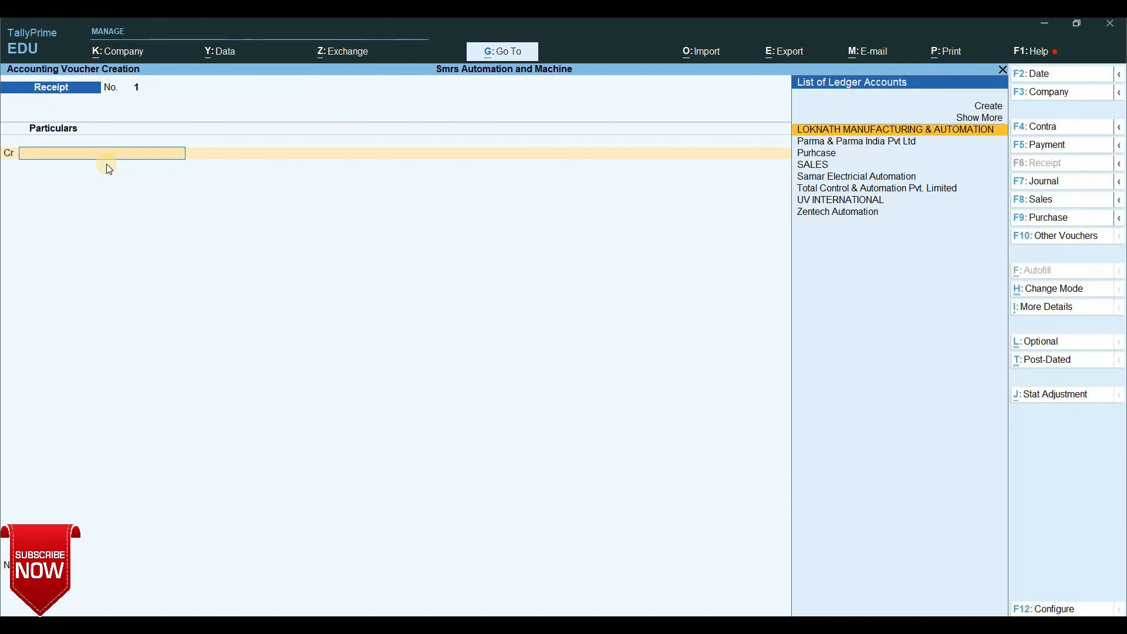
key("Down")
key("Up")
key("Return")
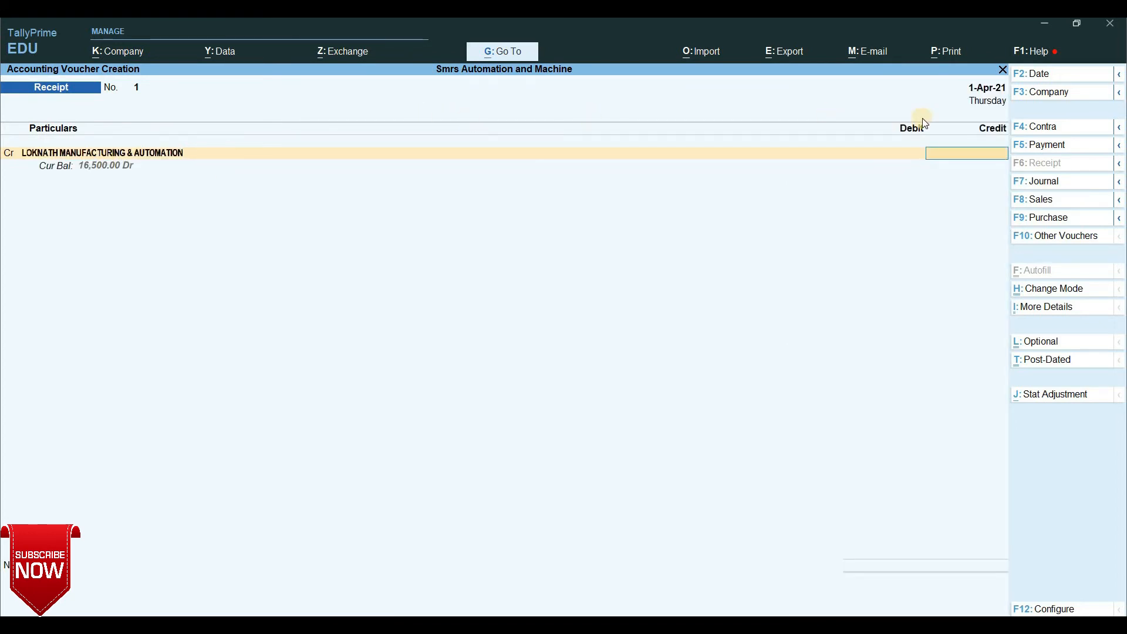
- Enter a credit amount of 16500 and allocate it as Agst Ref to pending bill 2
type("16500")
key("Return")
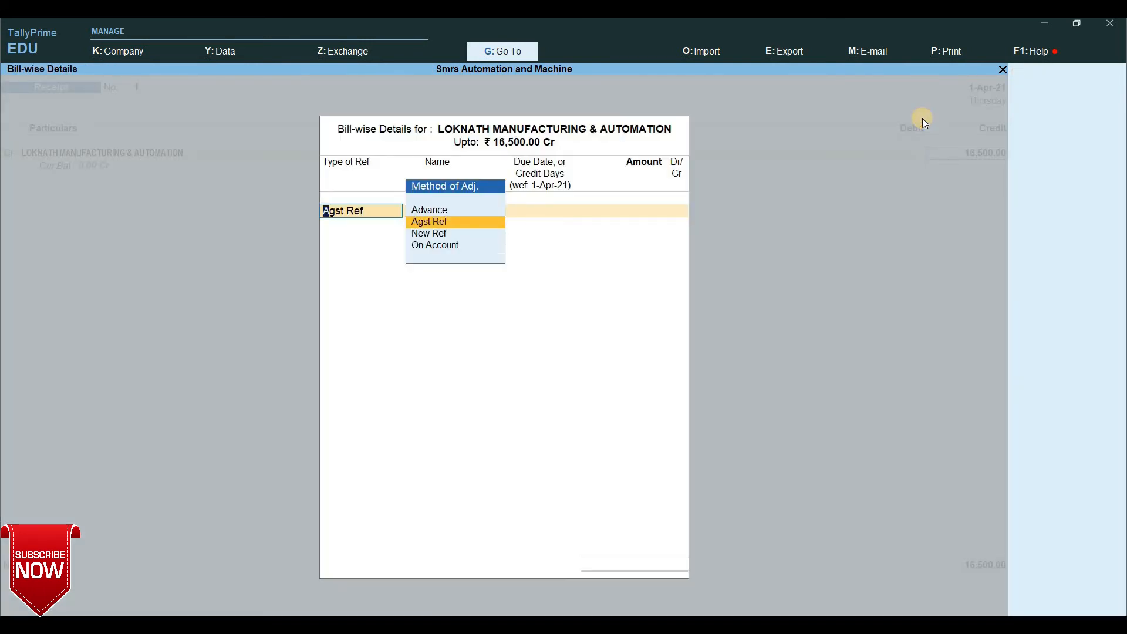
key("Return")
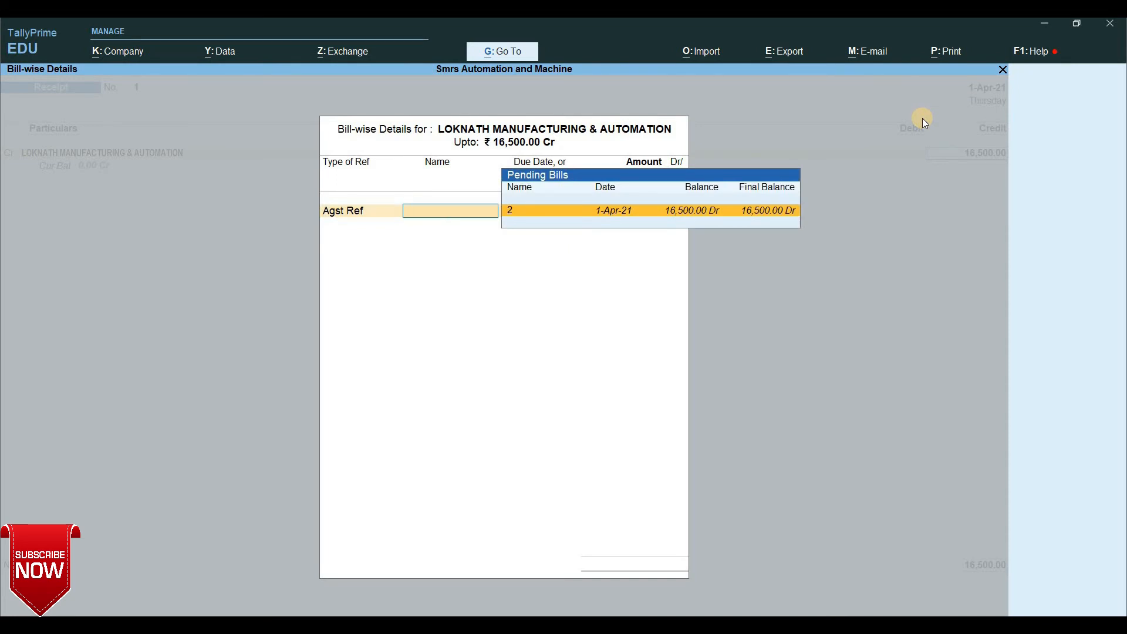
key("Return")
key("Return")
key("Return")
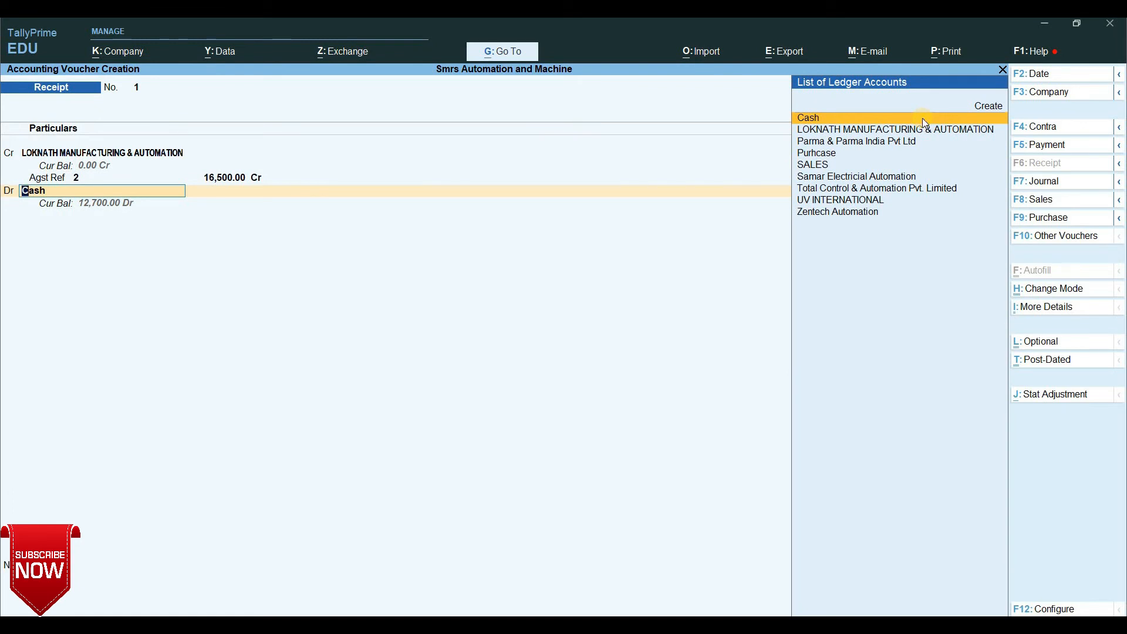
- Debit the receipt to Cash, save the voucher without narration, and leave voucher creation
key("Return")
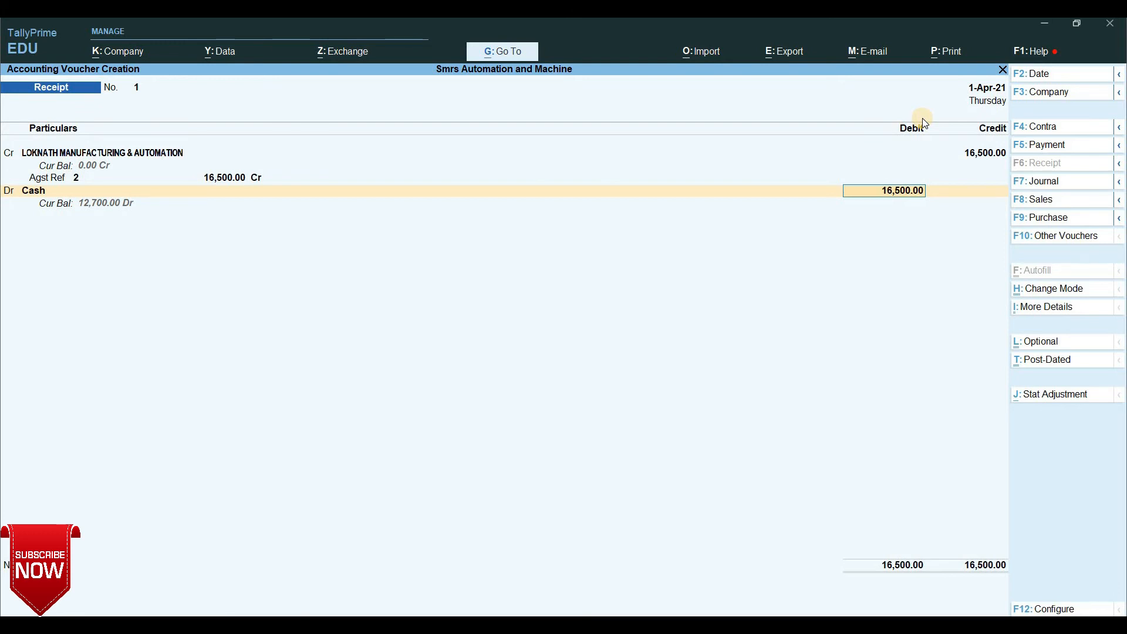
key("Return")
key("Return")
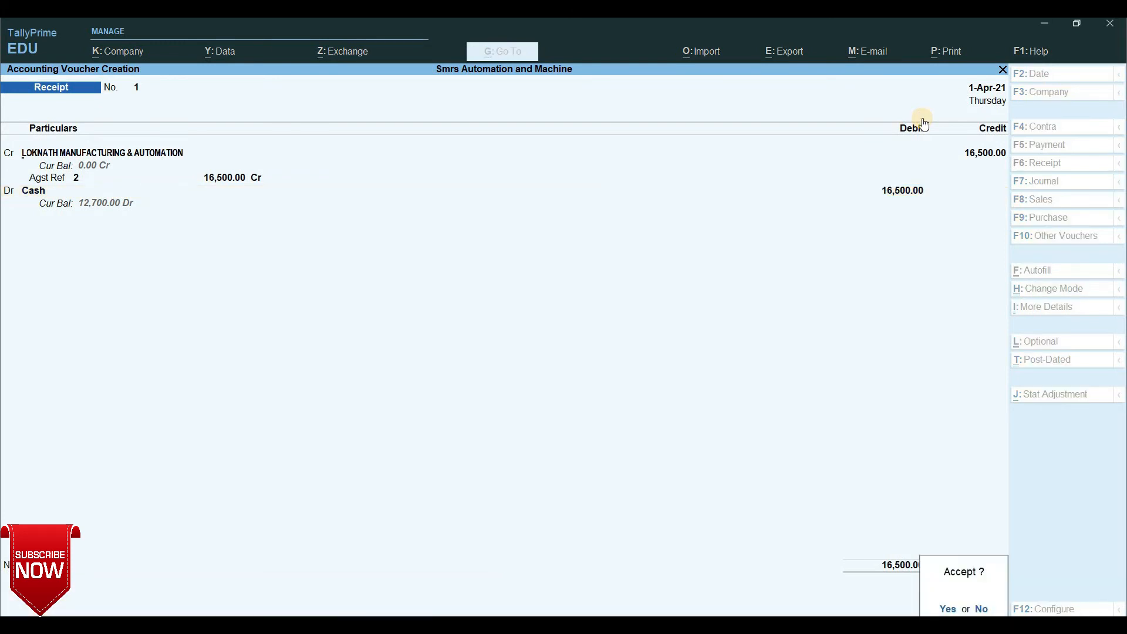
key("Return")
key("Escape")
key("Return")
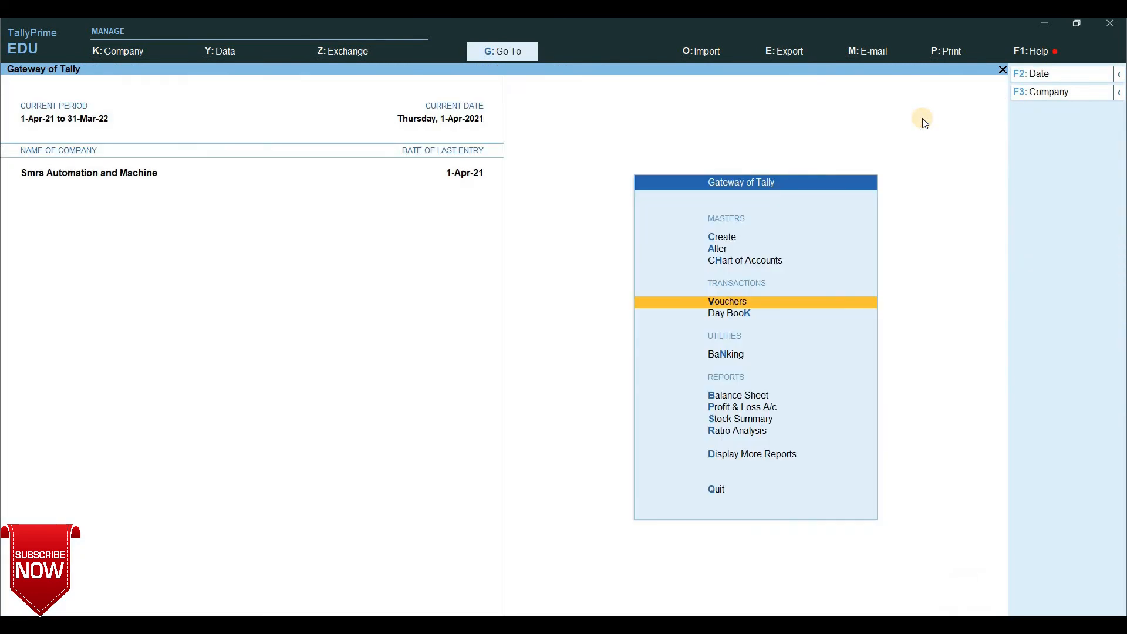
- Check the outstanding Receivables report for customer bills still pending after the receipt, then return to the Gateway of Tally
key("Up")
key("Up")
key("Up")
key("Down")
key("Down")
key("Down")
key("Down")
key("Down")
key("Down")
key("Down")
key("Down")
key("Down")
key("Down")
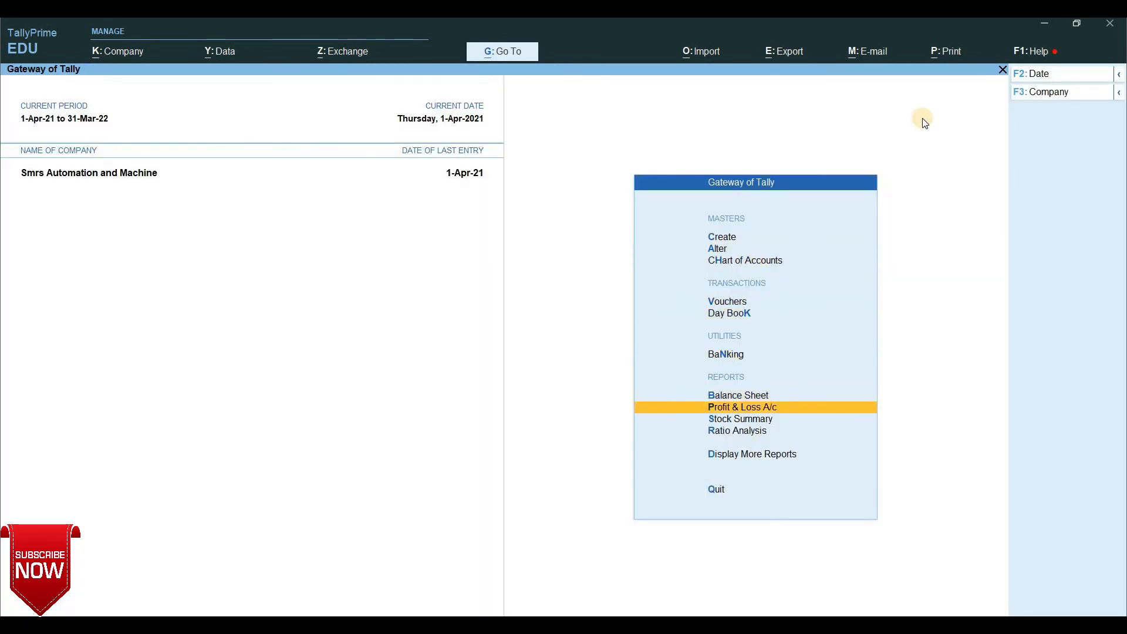
key("Return")
key("Down")
key("Down")
key("Down")
key("Down")
key("Down")
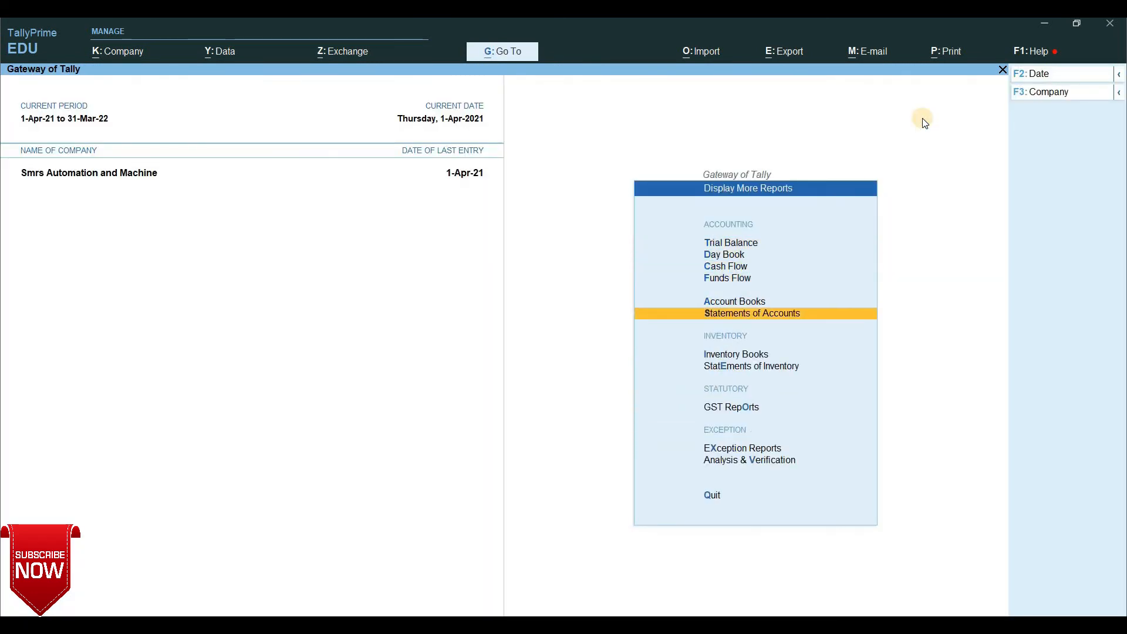
key("Return")
key("Return")
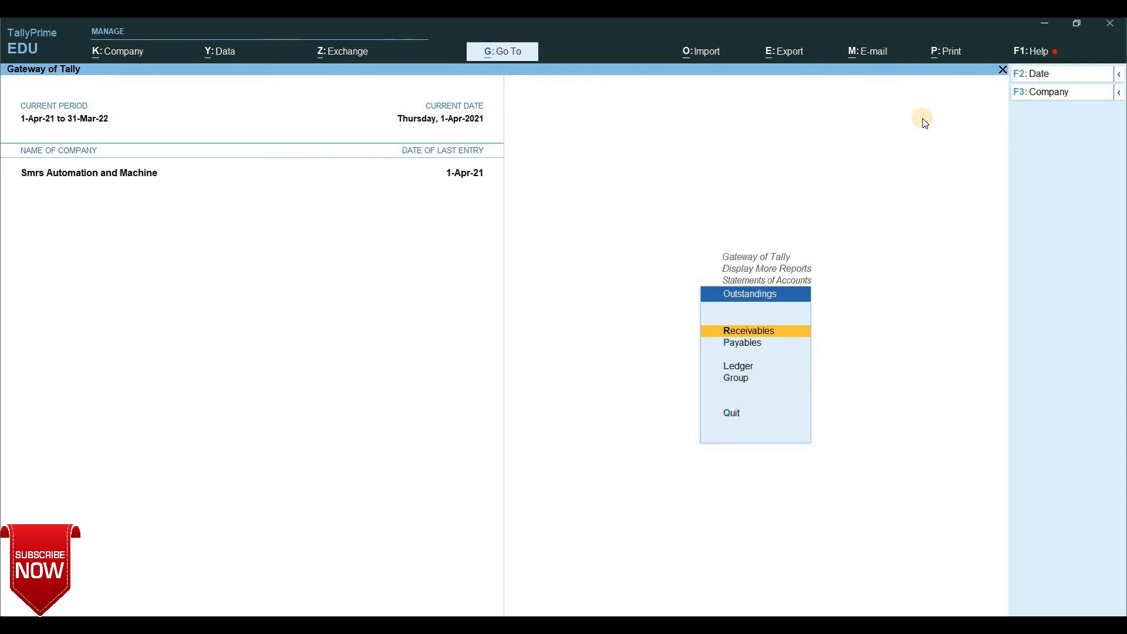
key("Return")
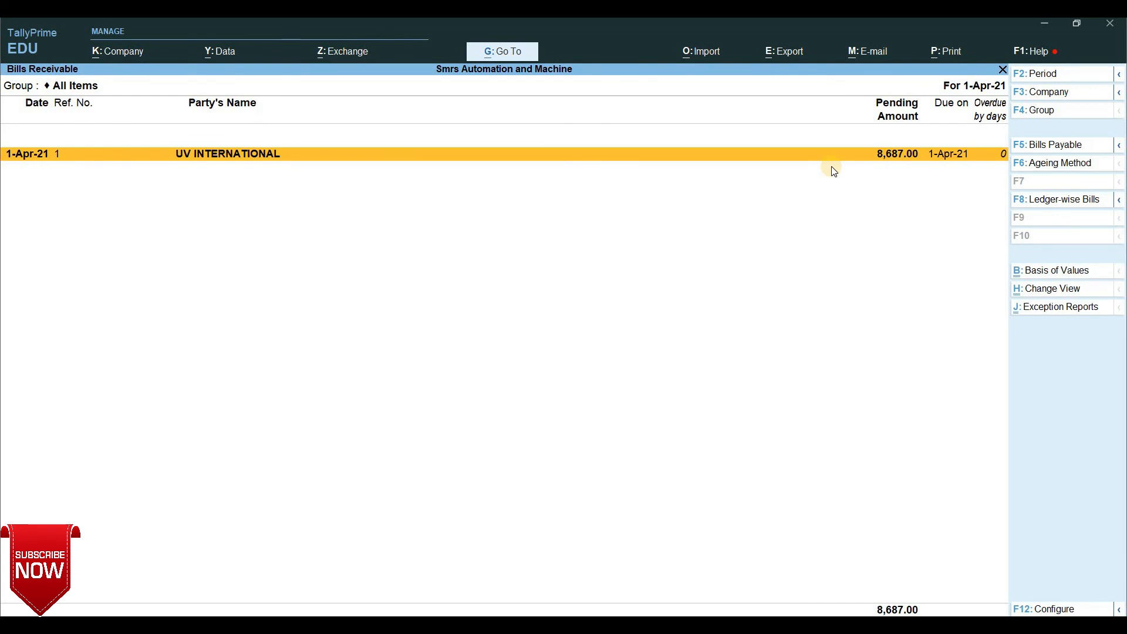
key("Escape")
key("Escape")
key("Escape")
key("Escape")
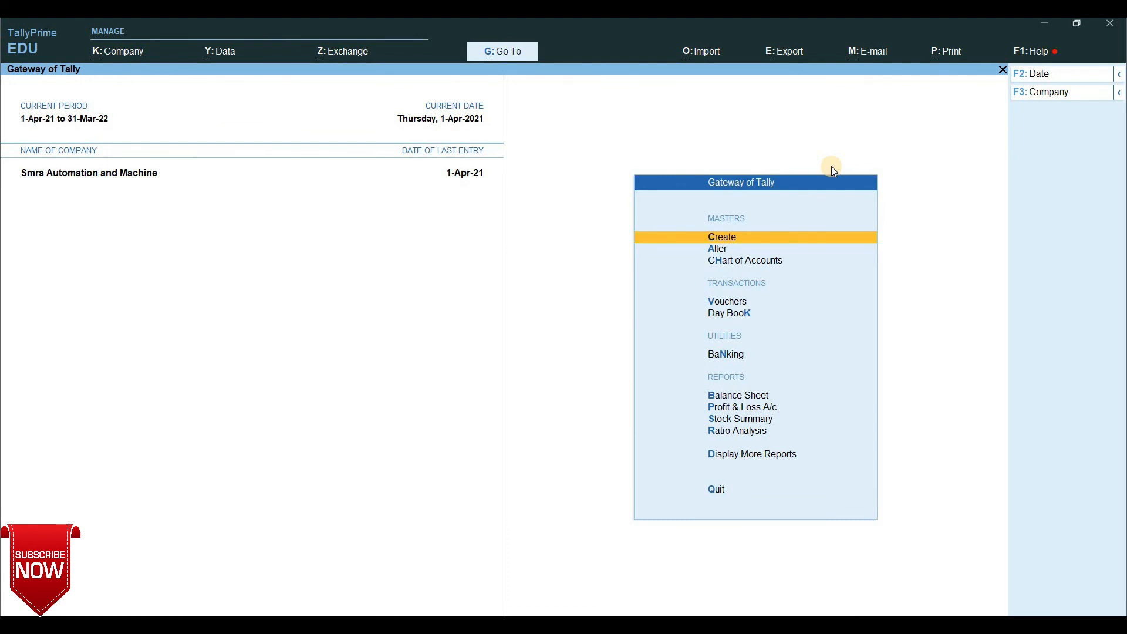
key("Down")
key("Down")
key("Down")
key("Down")
key("Down")
key("Up")
key("Up")
key("Up")
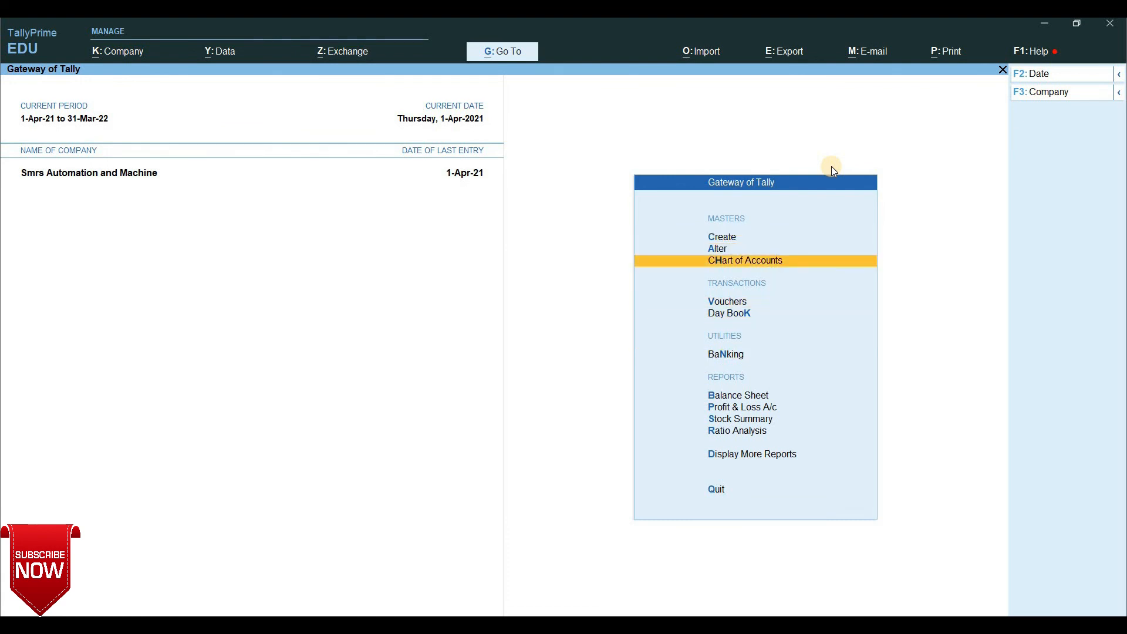
key("Down")
key("Down")
key("Down")
key("Down")
key("Down")
key("Up")
key("Up")
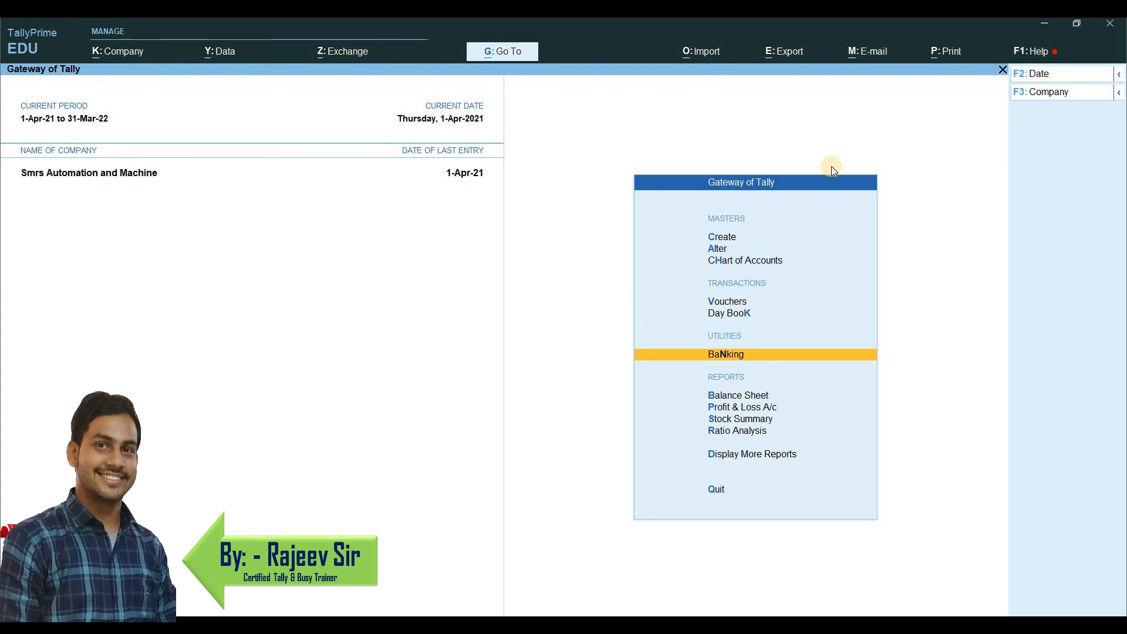
key("Up")
key("Up")
key("Up")
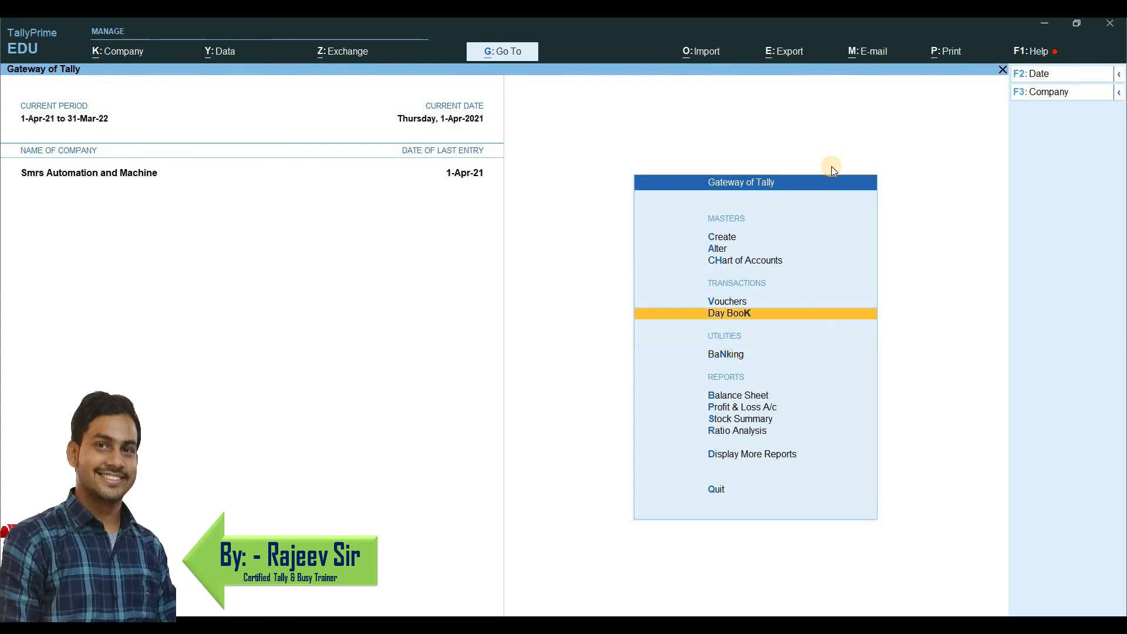
key("Down")
key("Up")
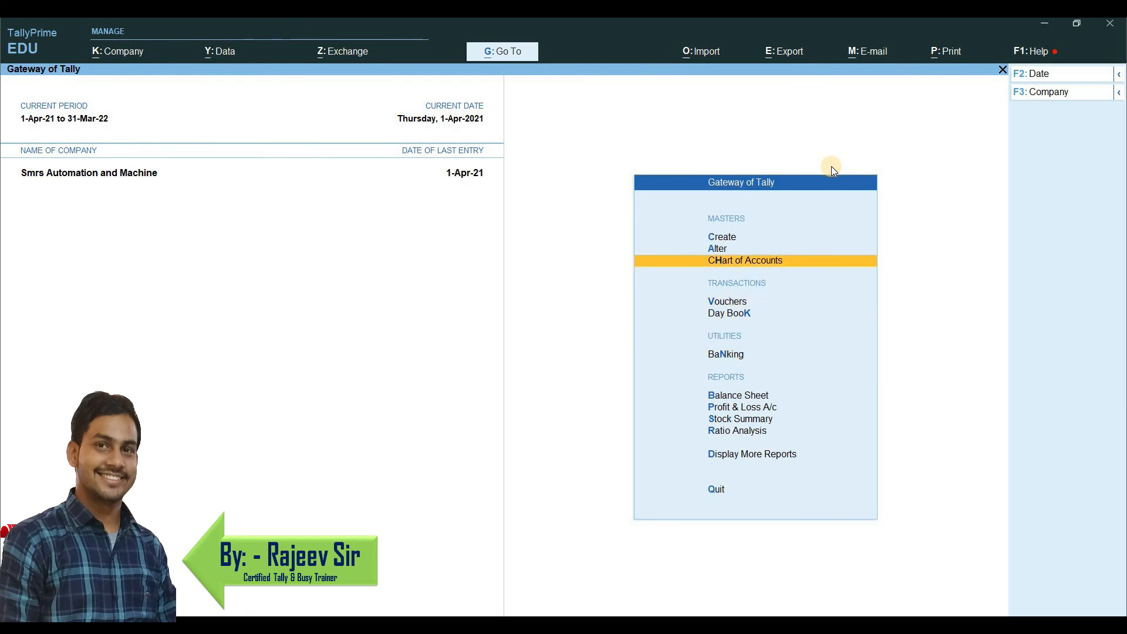
key("Down")
key("Up")
key("Up")
key("Up")
key("Down")
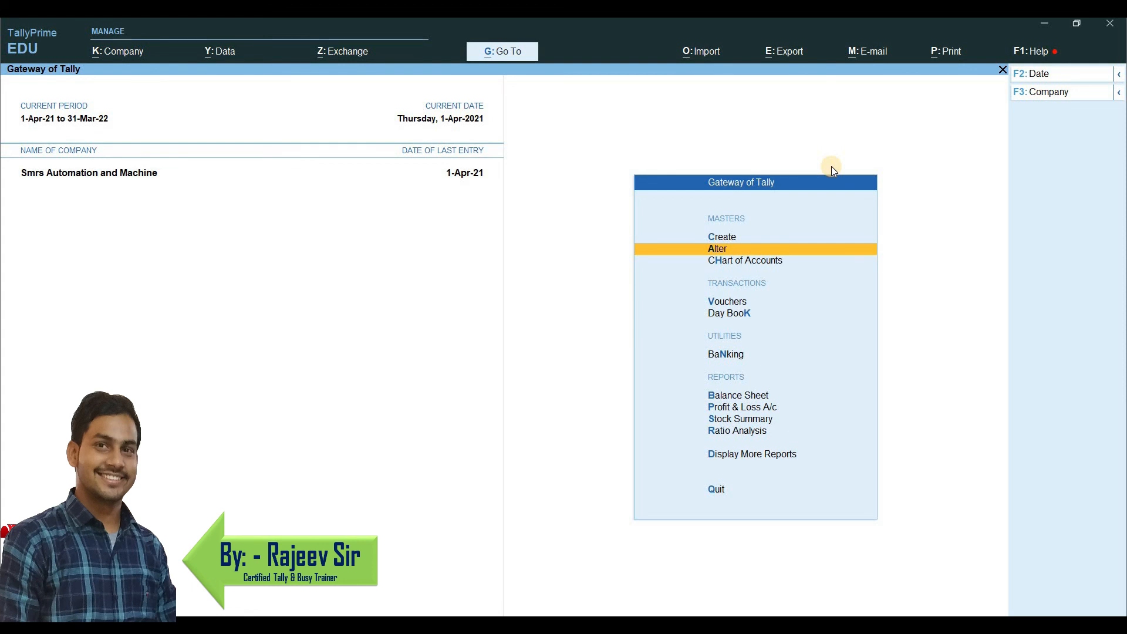
key("Down")
key("Up")
key("Up")
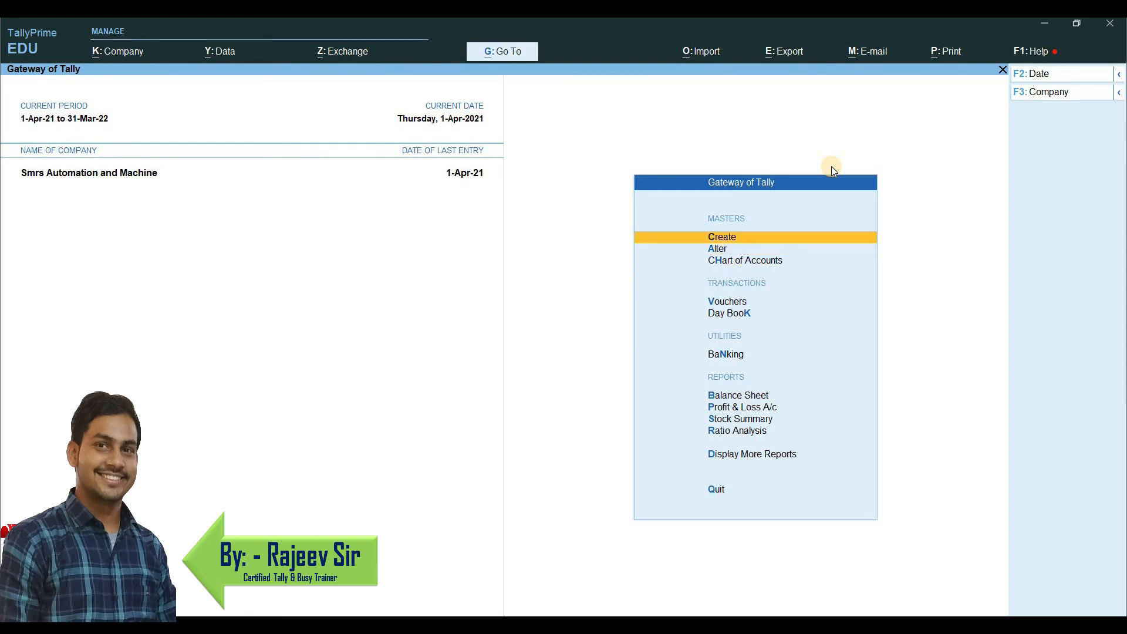